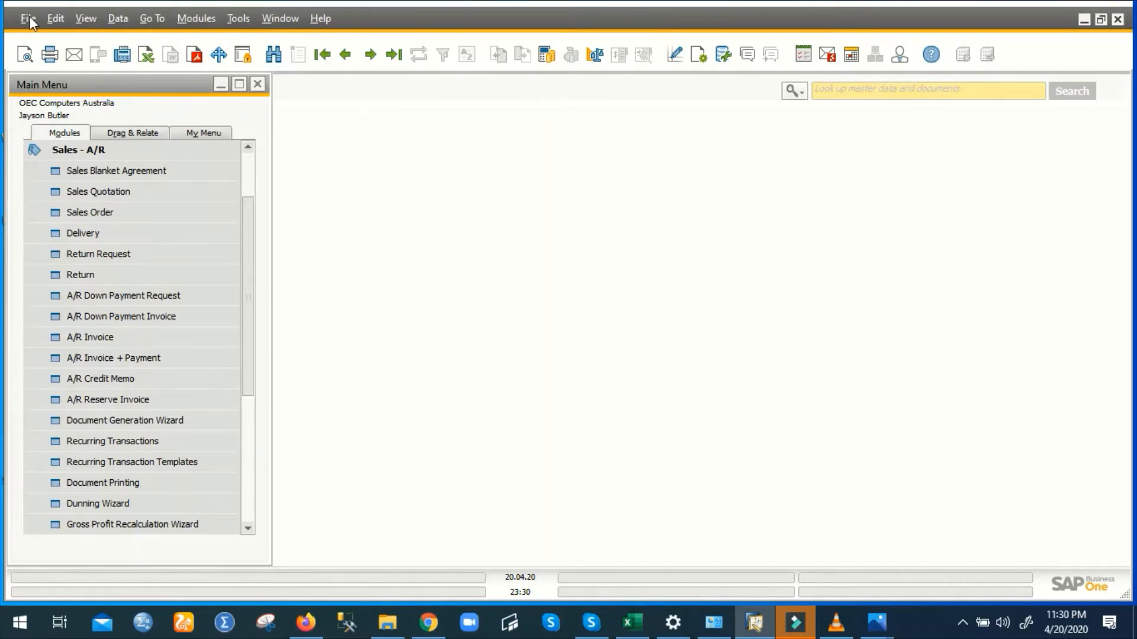
{"action": "left_click", "coordinate": [54, 19]}
{"action": "mouse_move", "coordinate": [77, 29]}
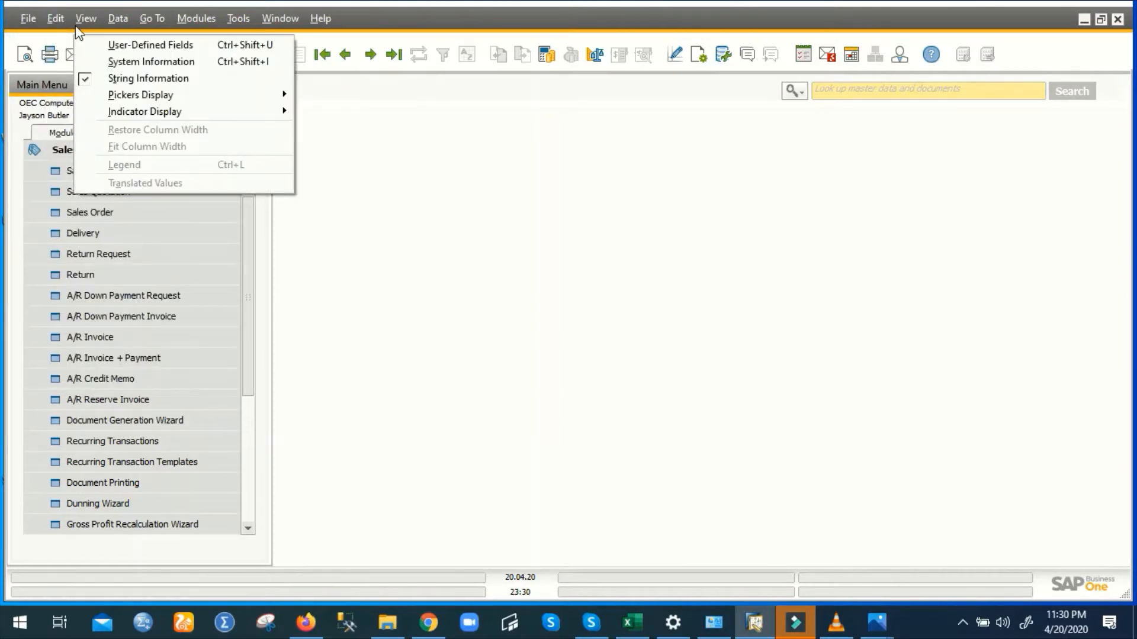
{"action": "mouse_move", "coordinate": [114, 31]}
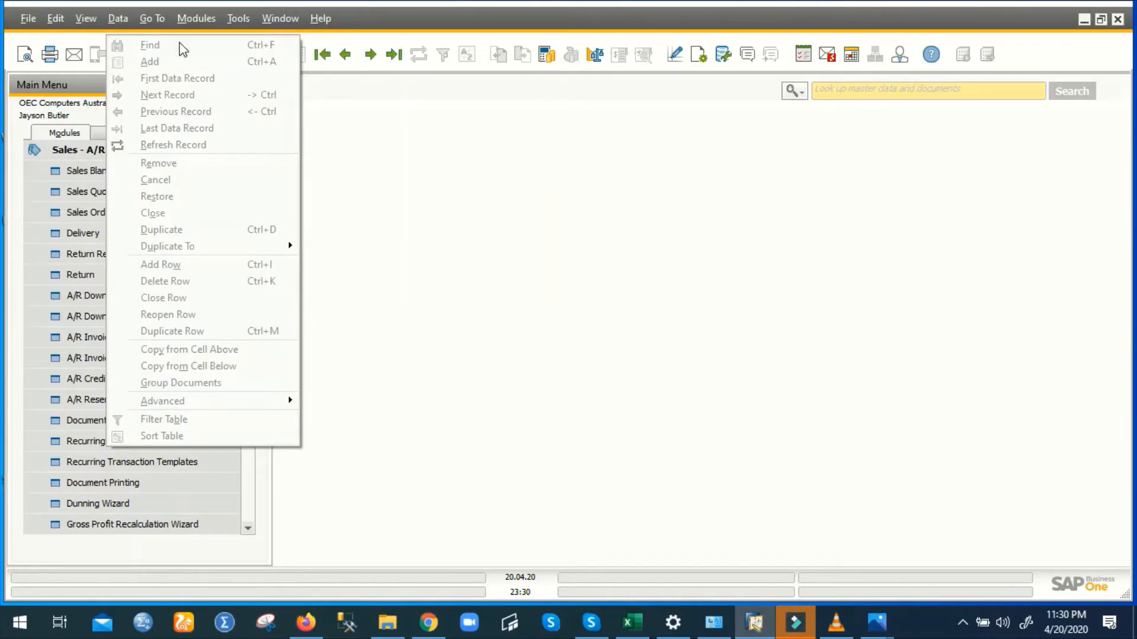
{"action": "left_click", "coordinate": [463, 202]}
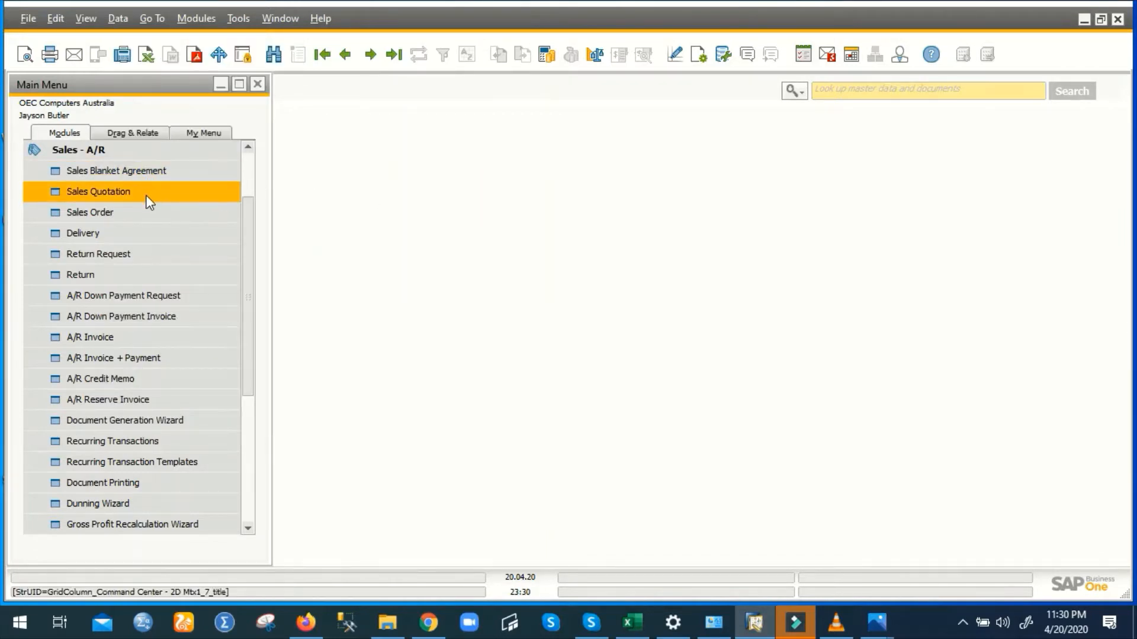
Open the Sales Order form in the Sales - A/R module and display the most recent order.
{"action": "left_click", "coordinate": [144, 158]}
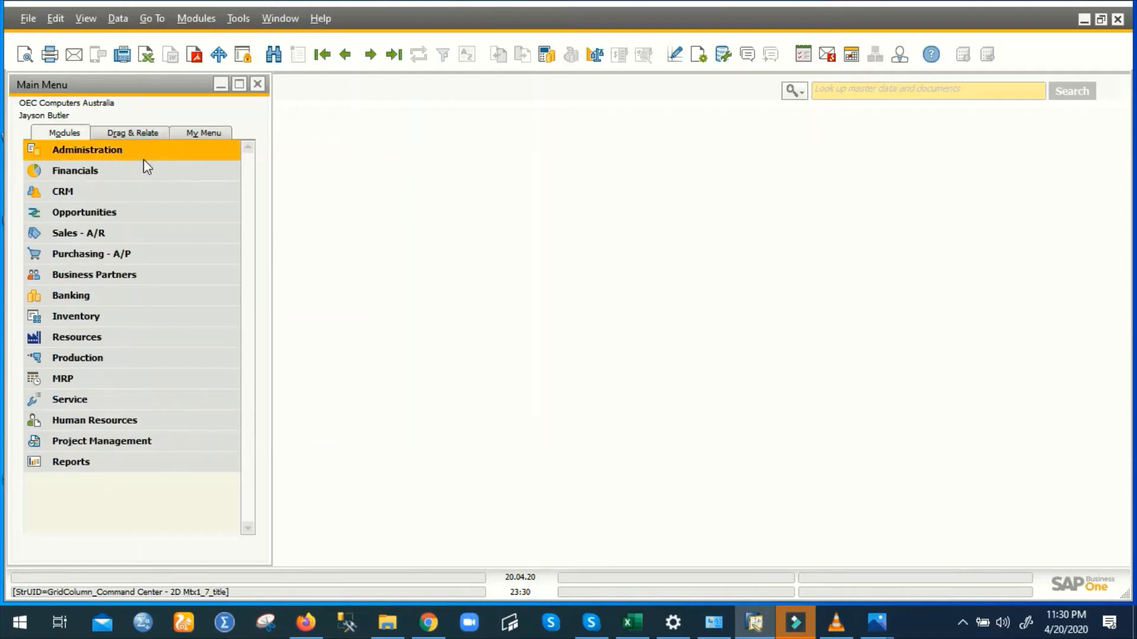
{"action": "left_click", "coordinate": [111, 235]}
{"action": "left_click", "coordinate": [126, 207]}
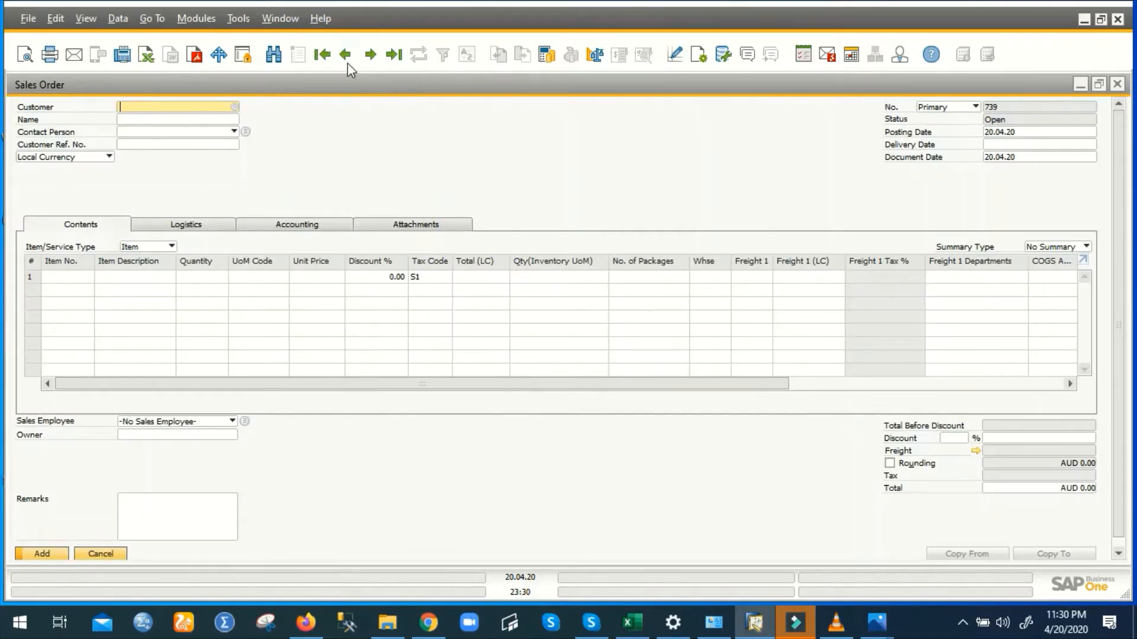
{"action": "left_click", "coordinate": [346, 54]}
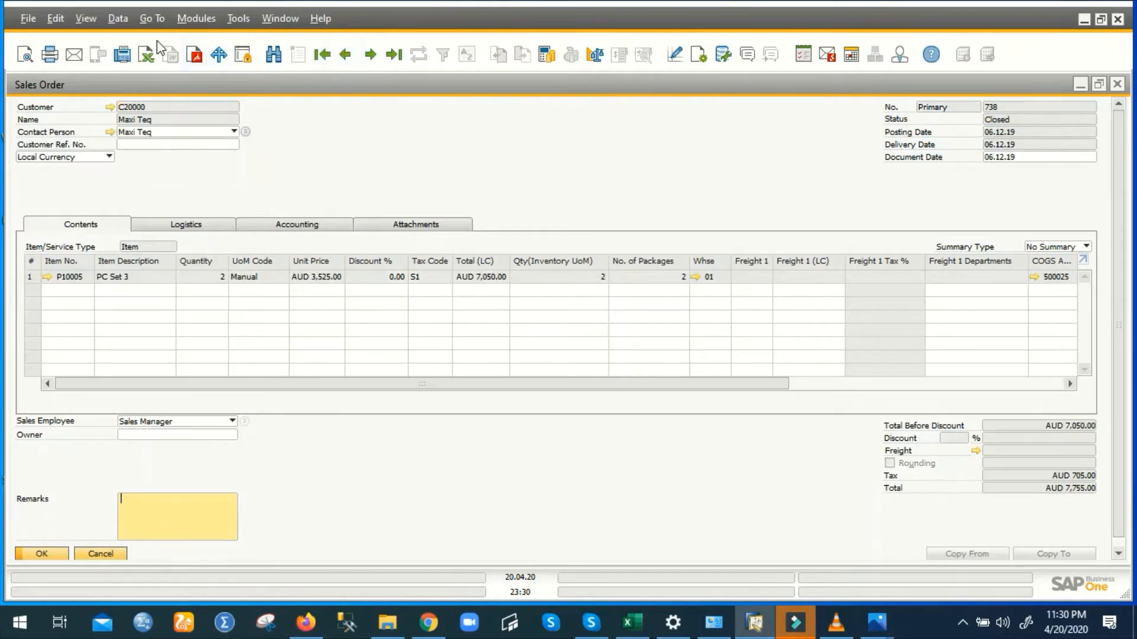
Find all sales orders with the wildcard * as the customer and open the order dated 25.02.06 from the results.
{"action": "left_click", "coordinate": [120, 19]}
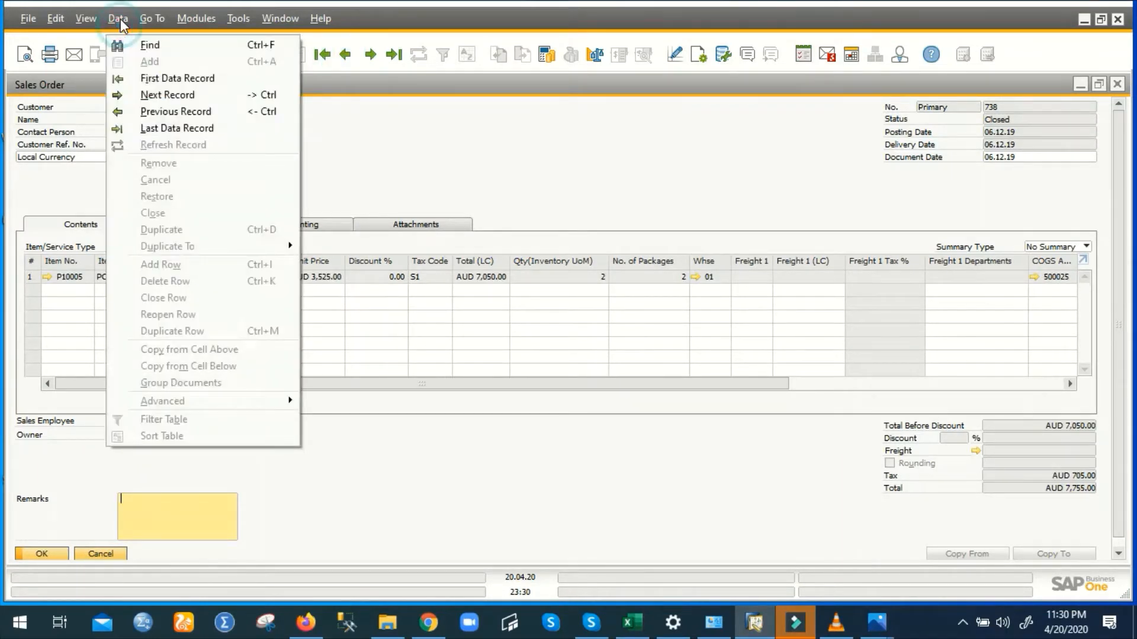
{"action": "left_click", "coordinate": [139, 46]}
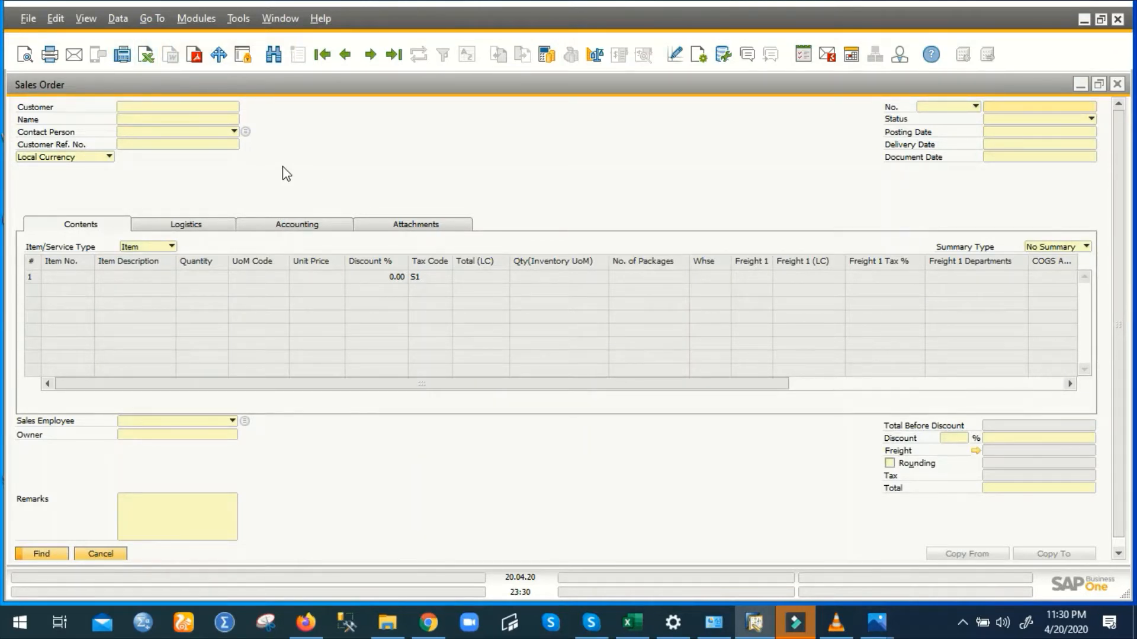
{"action": "left_click", "coordinate": [180, 109]}
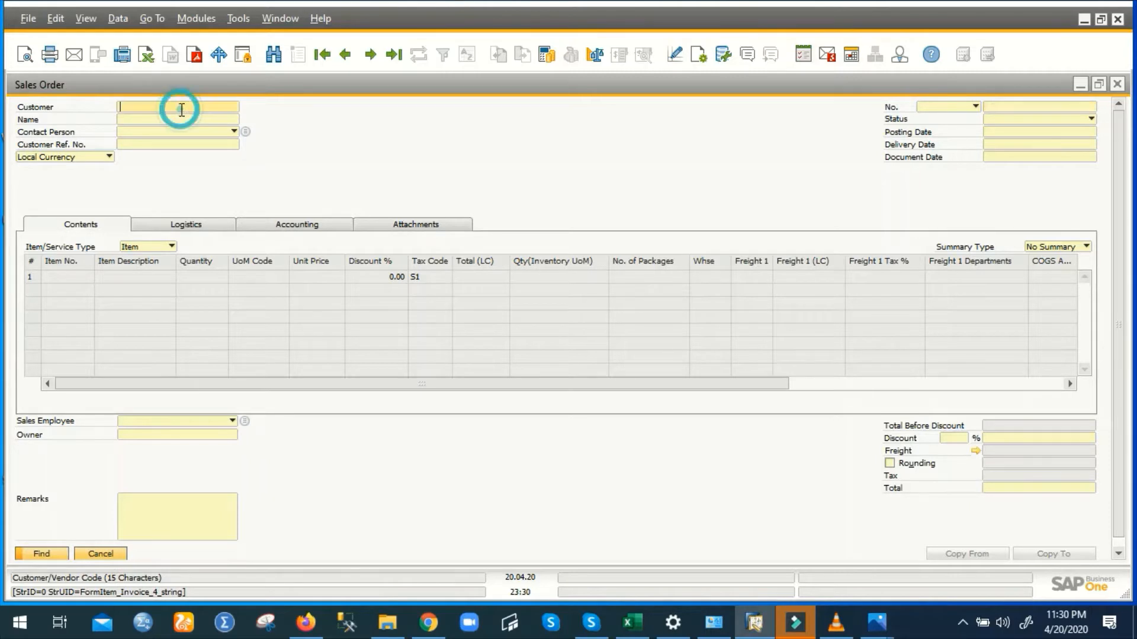
{"action": "left_click", "coordinate": [179, 120]}
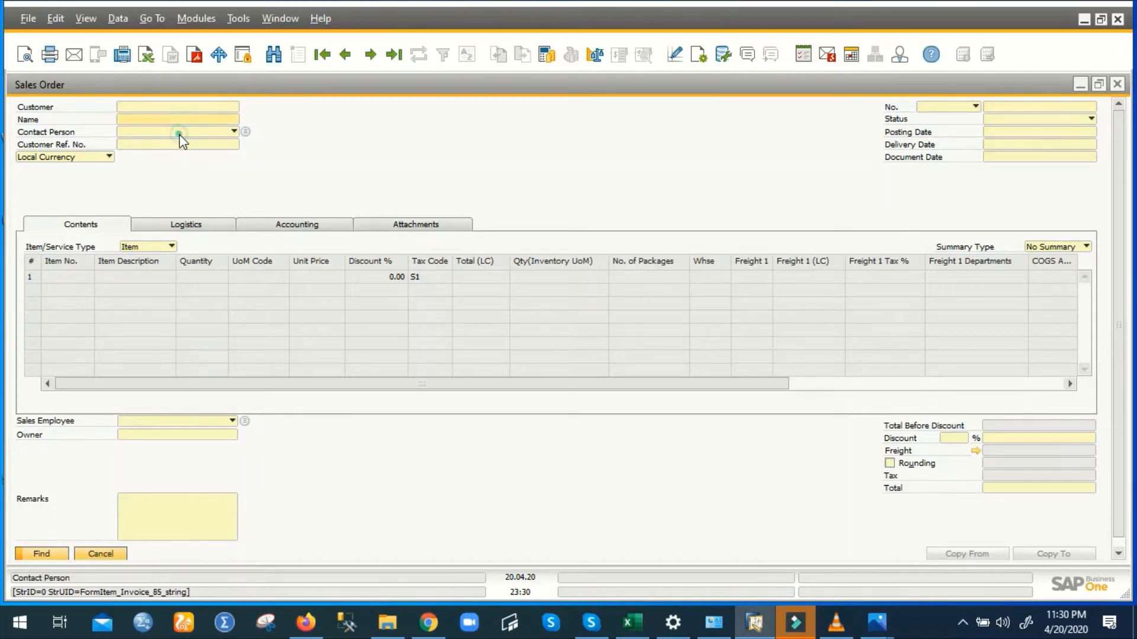
{"action": "left_click", "coordinate": [178, 140]}
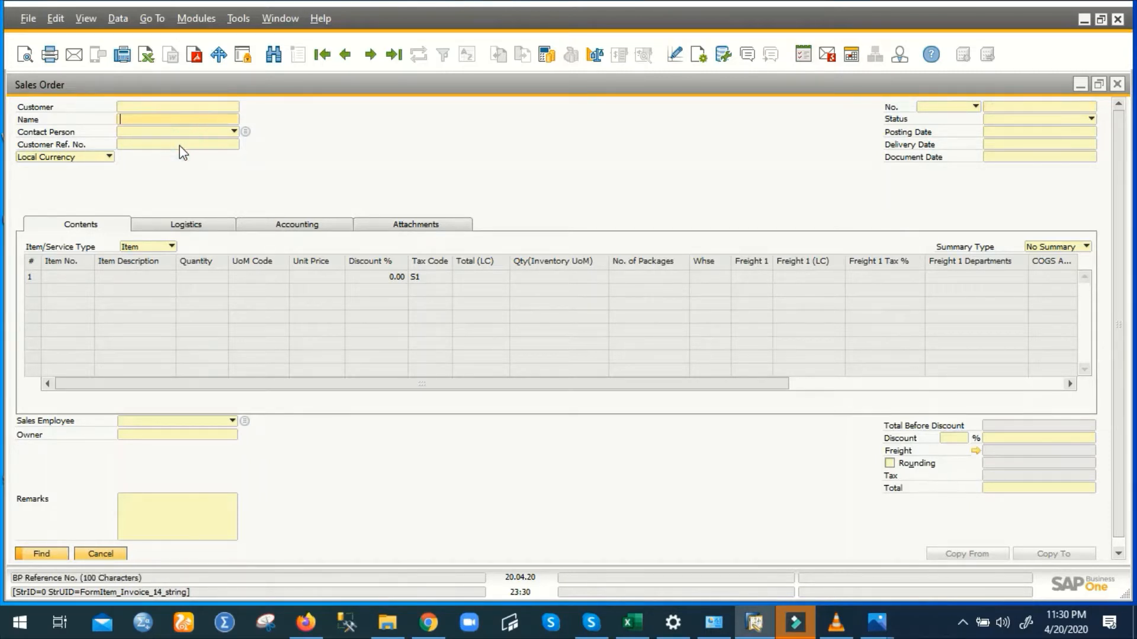
{"action": "left_click", "coordinate": [171, 105]}
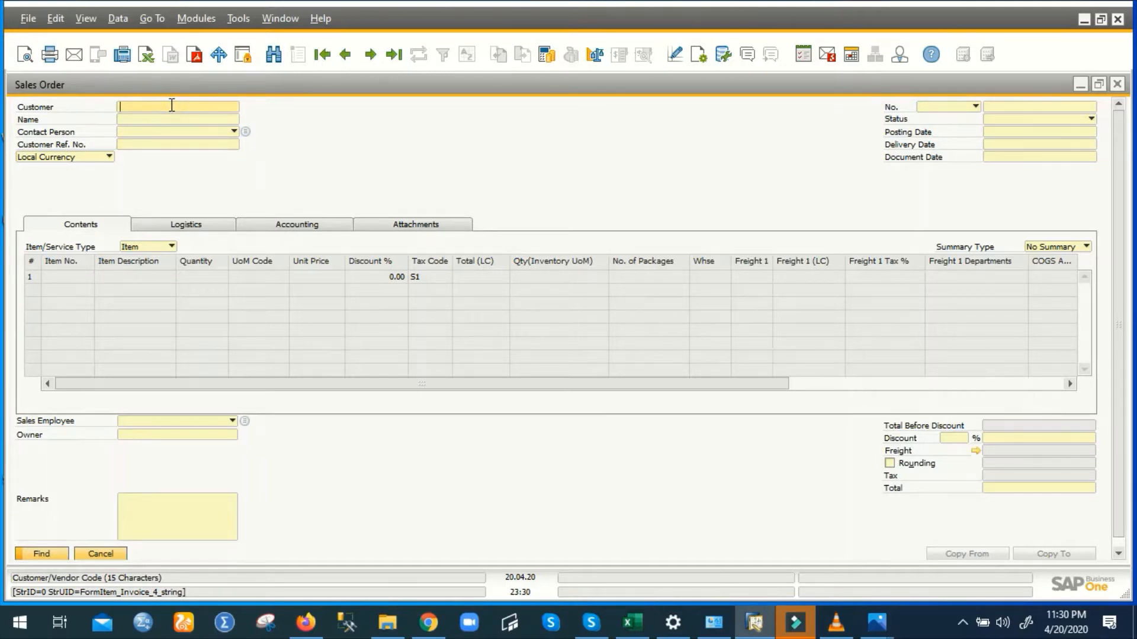
{"action": "type", "text": "*"}
{"action": "key", "text": "Return"}
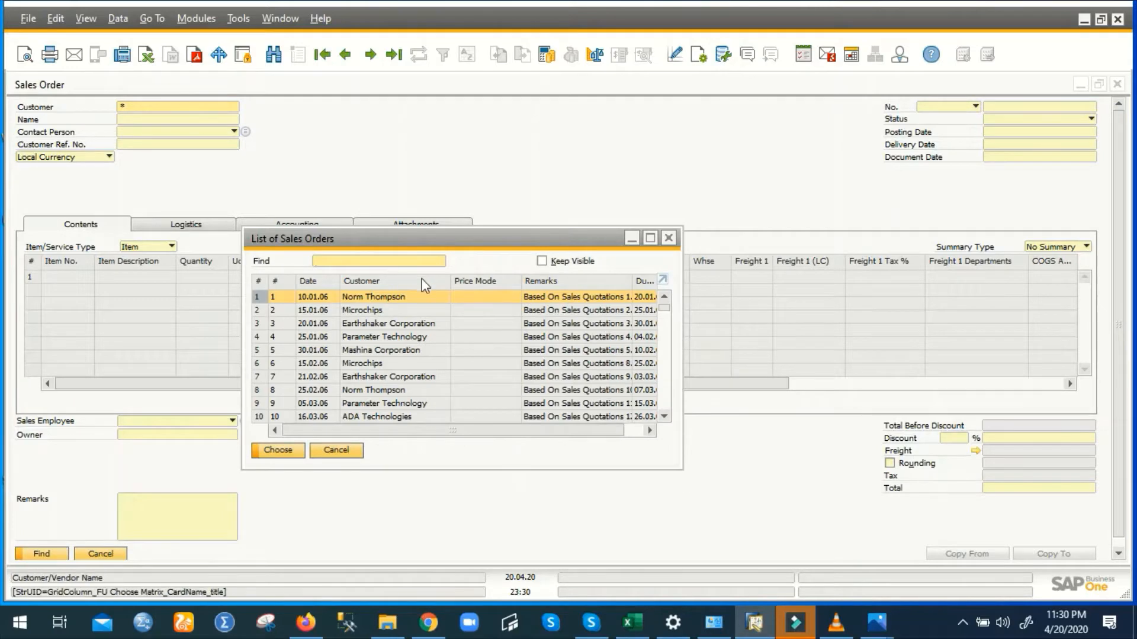
{"action": "left_click", "coordinate": [650, 238]}
{"action": "double_click", "coordinate": [325, 236]}
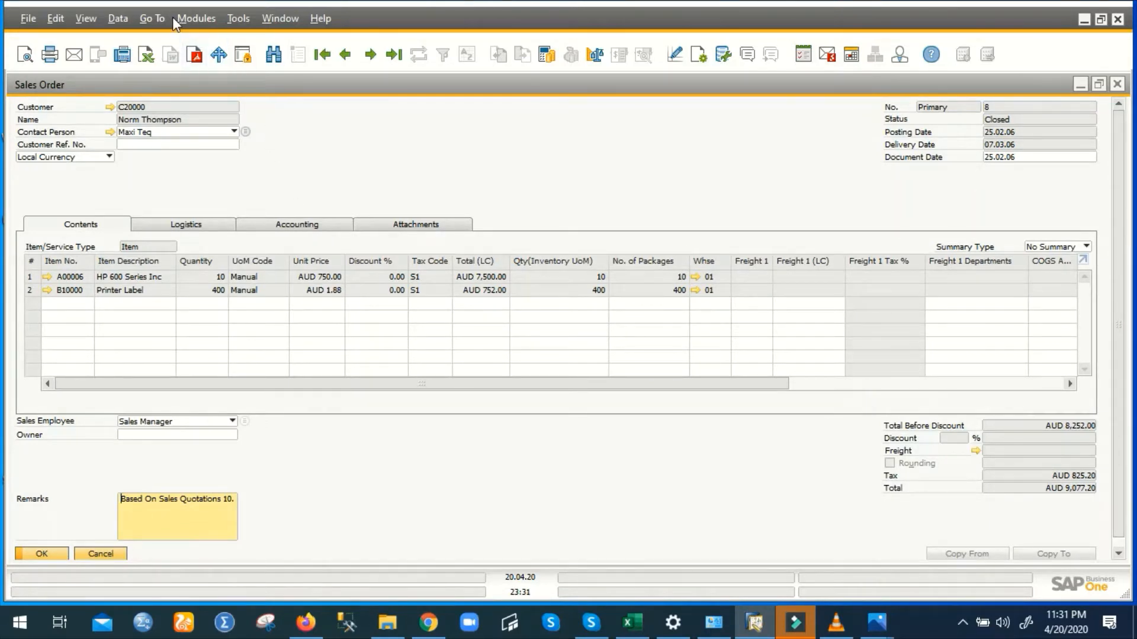
Find sales orders with the status Open and open the Maxi Teq order dated 27.04.16 from the results.
{"action": "left_click", "coordinate": [357, 152]}
{"action": "key", "text": "ctrl+f"}
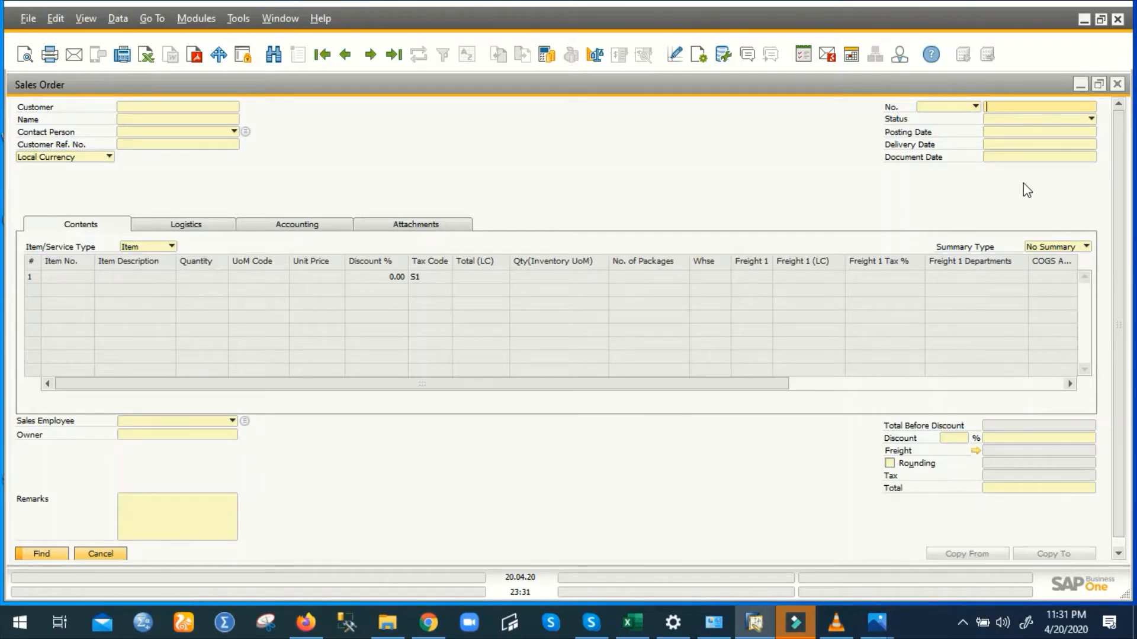
{"action": "left_click", "coordinate": [1010, 109]}
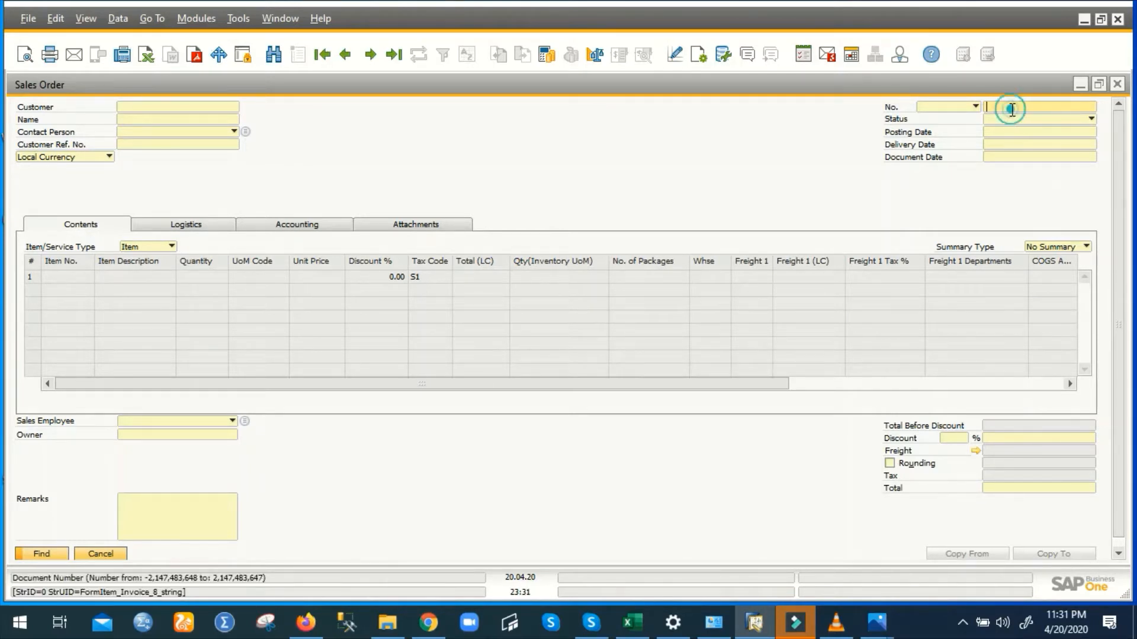
{"action": "left_click", "coordinate": [1006, 123]}
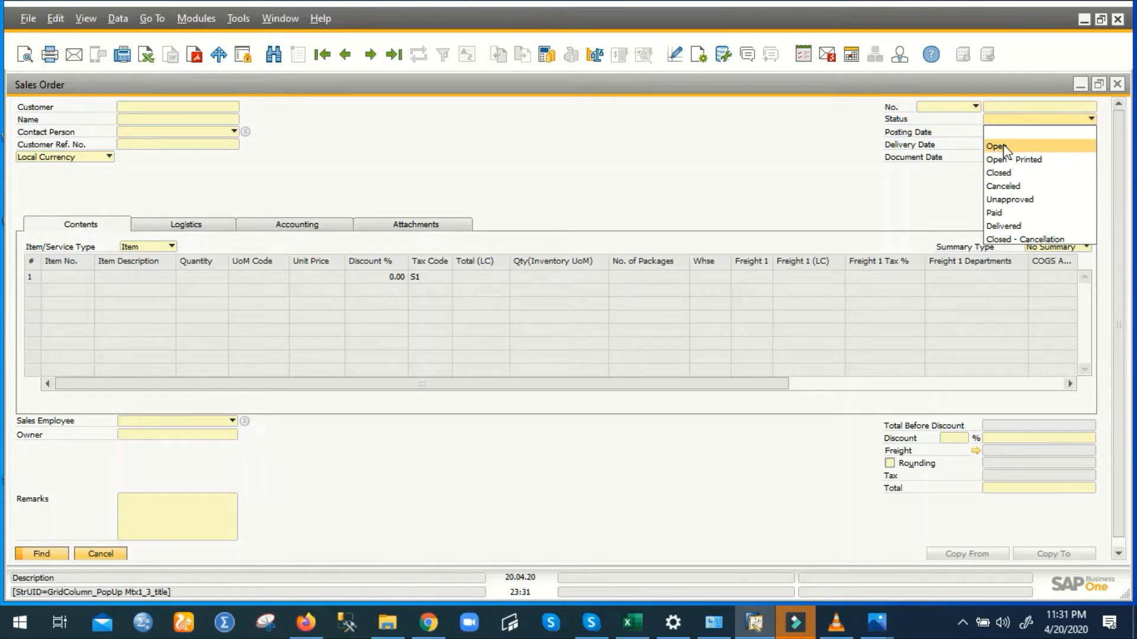
{"action": "left_click", "coordinate": [1003, 147]}
{"action": "key", "text": "Return"}
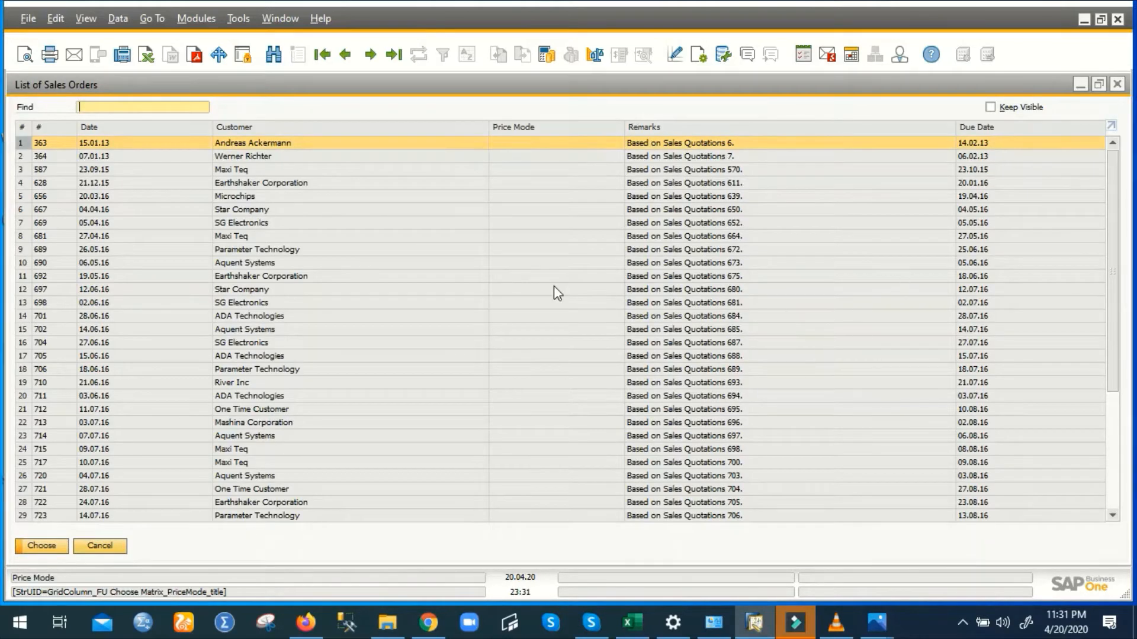
{"action": "double_click", "coordinate": [250, 244]}
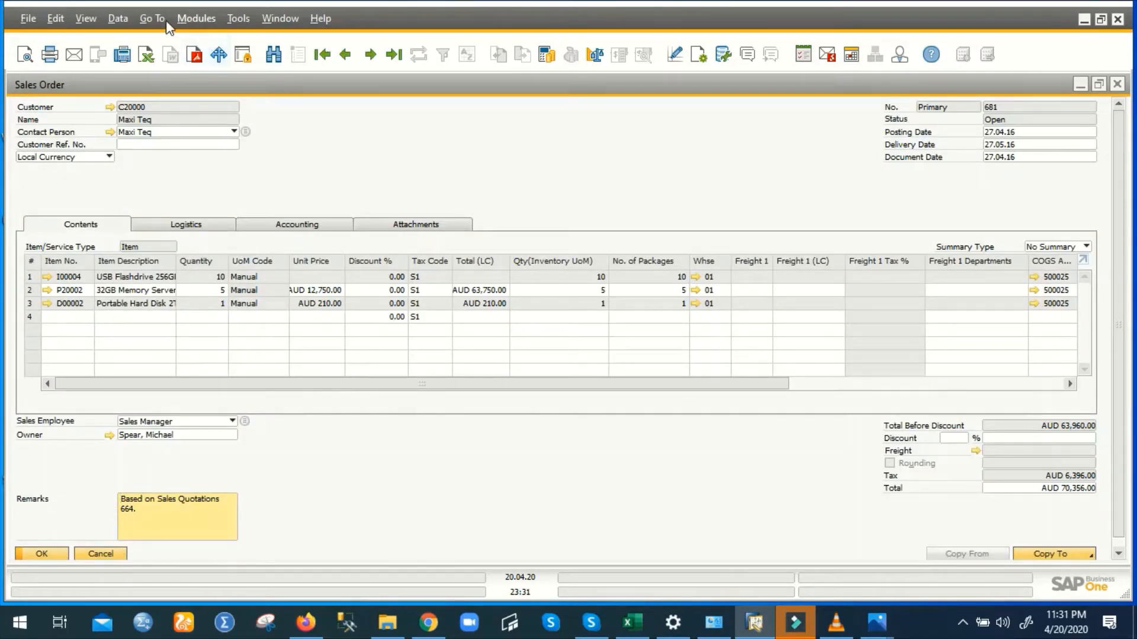
Start a new sales order and choose Parameter Technology as its customer.
{"action": "left_click", "coordinate": [123, 15]}
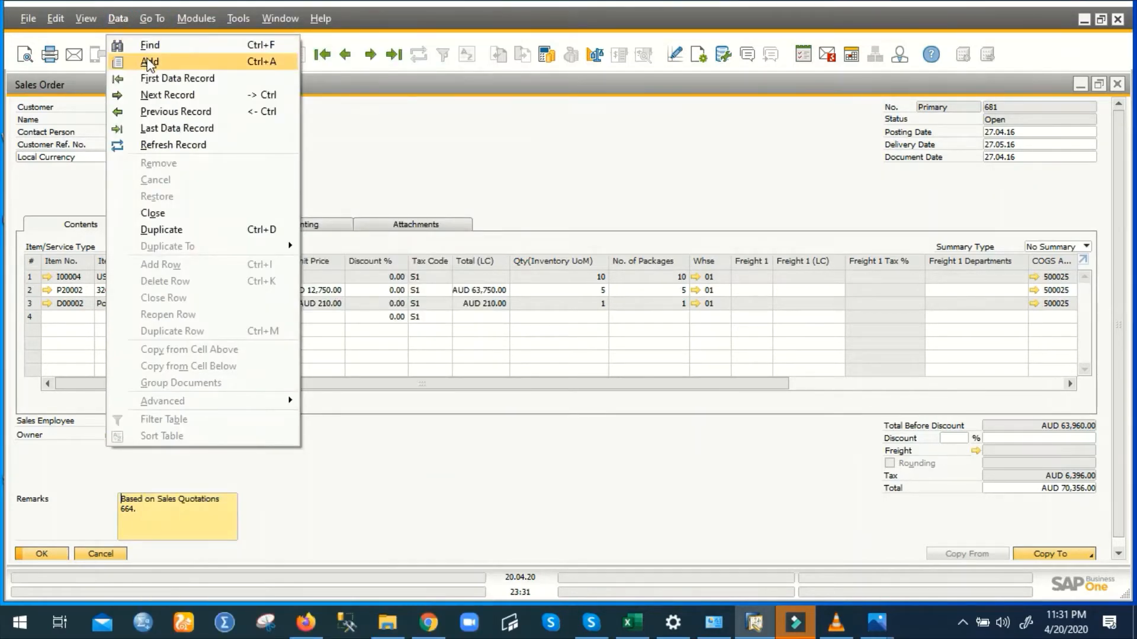
{"action": "left_click", "coordinate": [149, 62]}
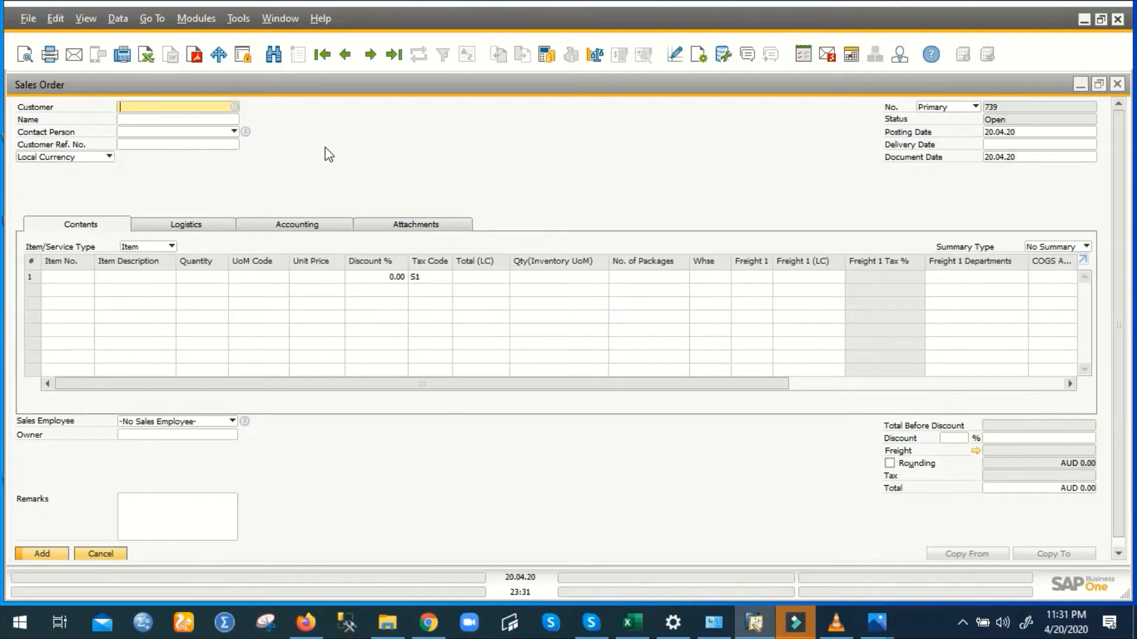
{"action": "left_click", "coordinate": [235, 108]}
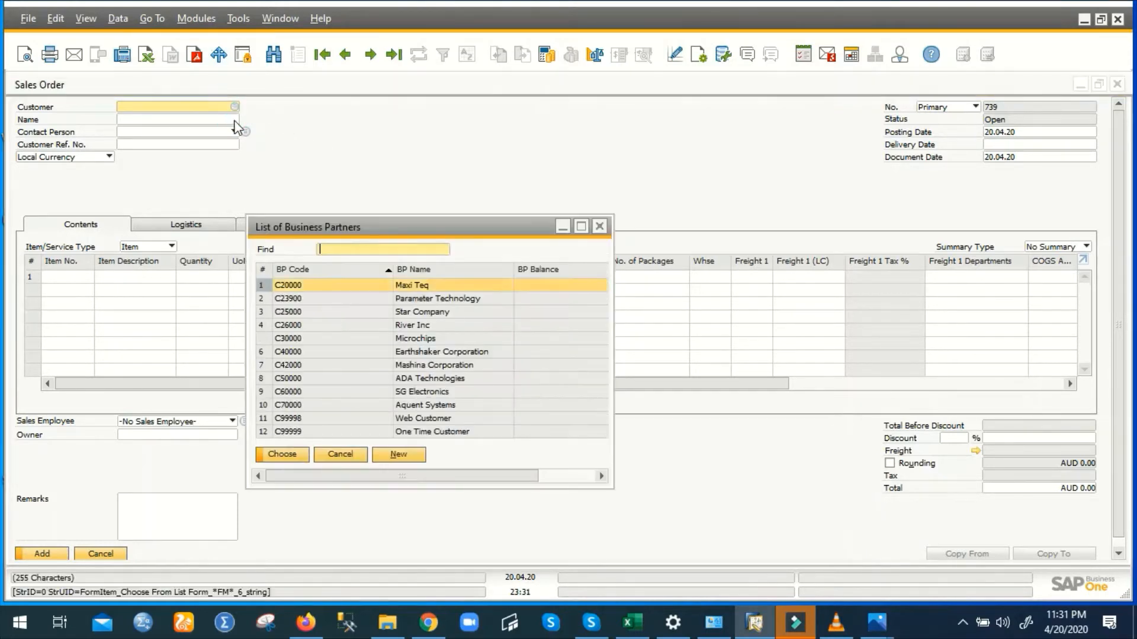
{"action": "double_click", "coordinate": [303, 297]}
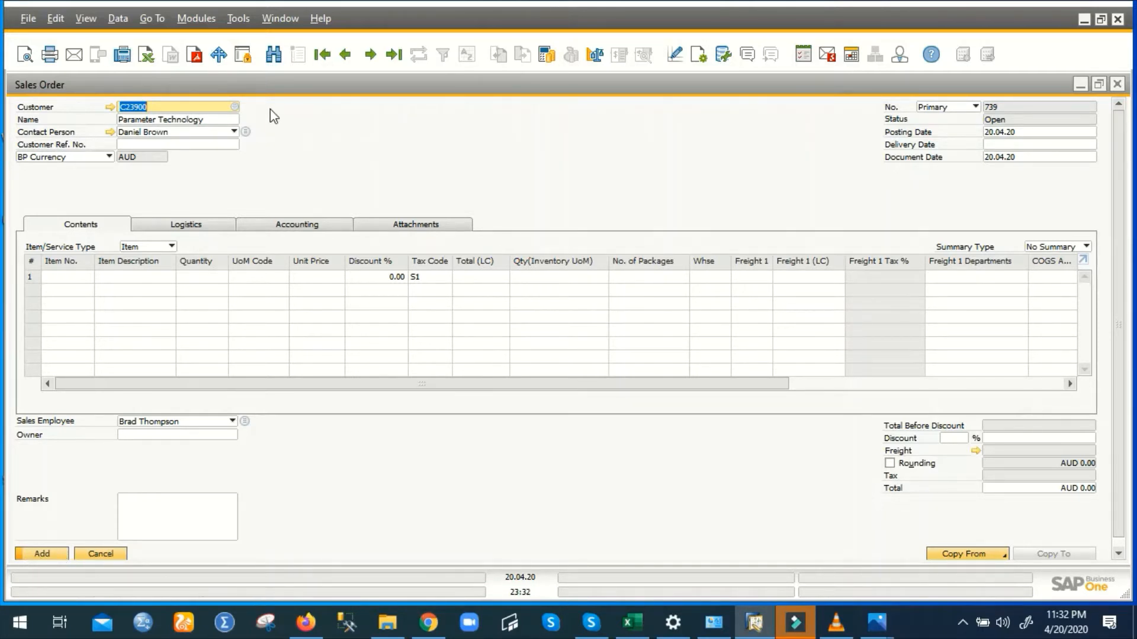
Switch the sales order form to Find mode, discarding the unsaved order, and return it to Add mode.
{"action": "left_click", "coordinate": [275, 55]}
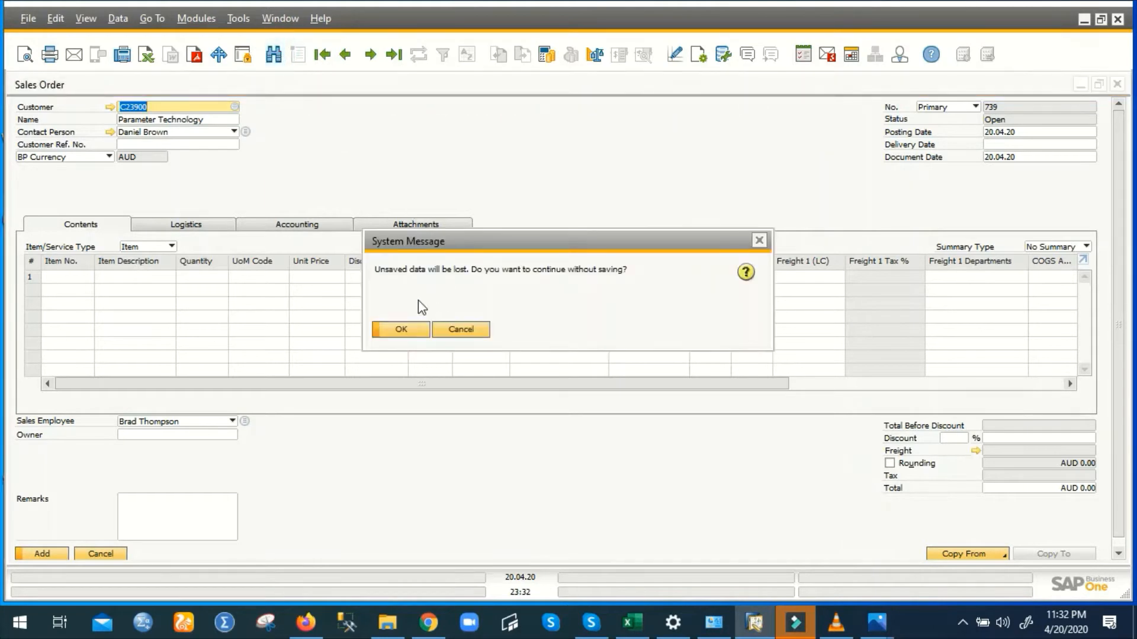
{"action": "left_click", "coordinate": [402, 329]}
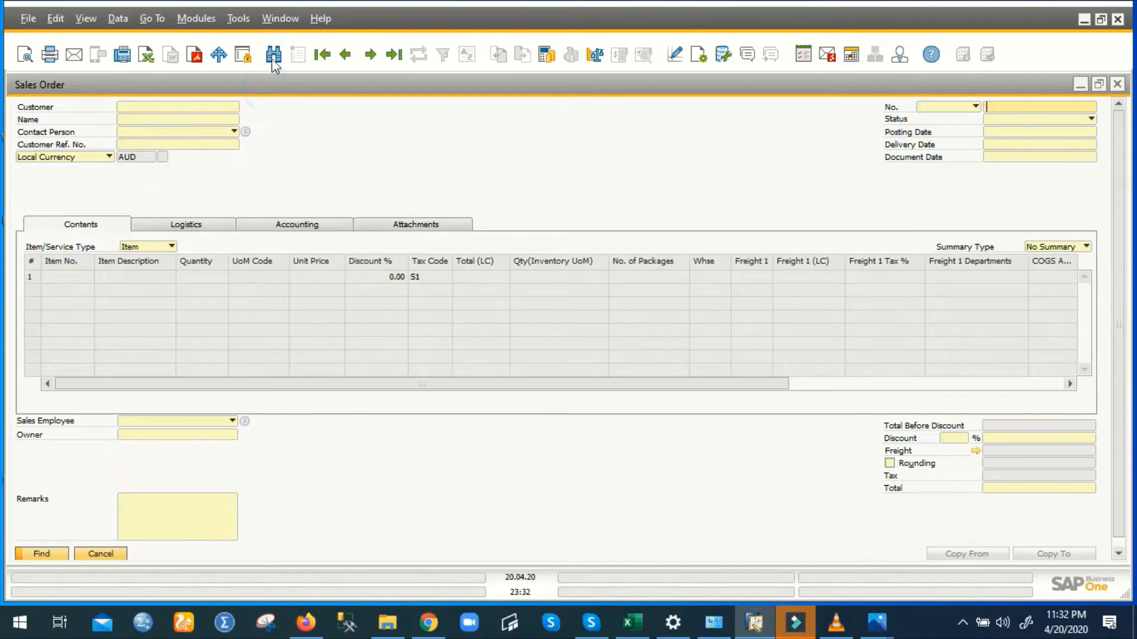
{"action": "left_click", "coordinate": [296, 123]}
{"action": "key", "text": "ctrl+a"}
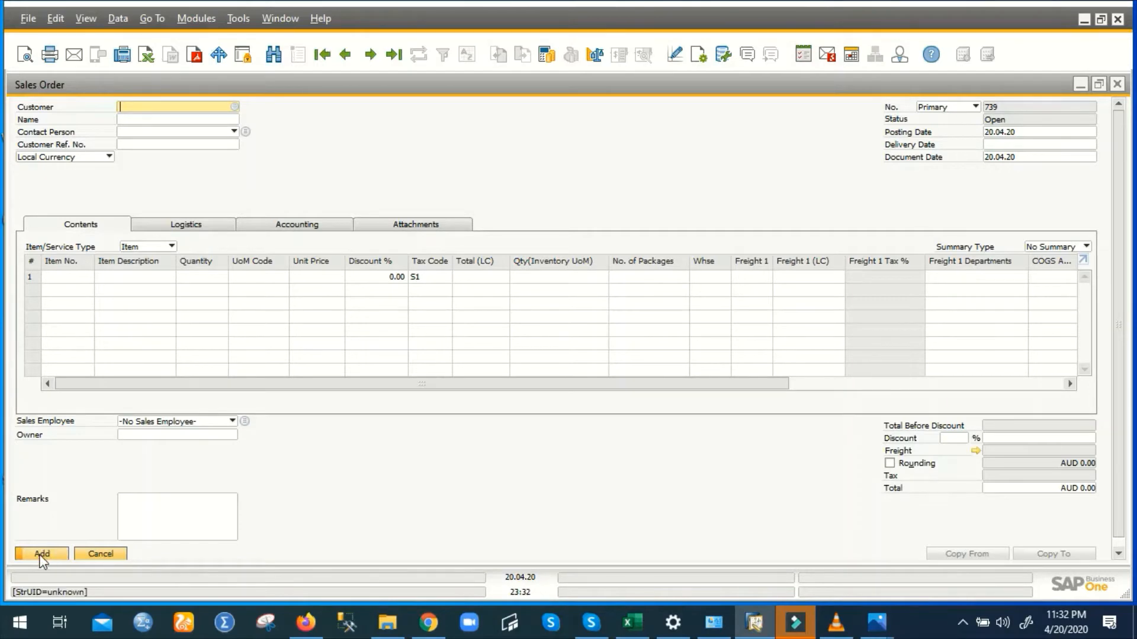
Display the first sales order record and move forward two records.
{"action": "left_click", "coordinate": [118, 21]}
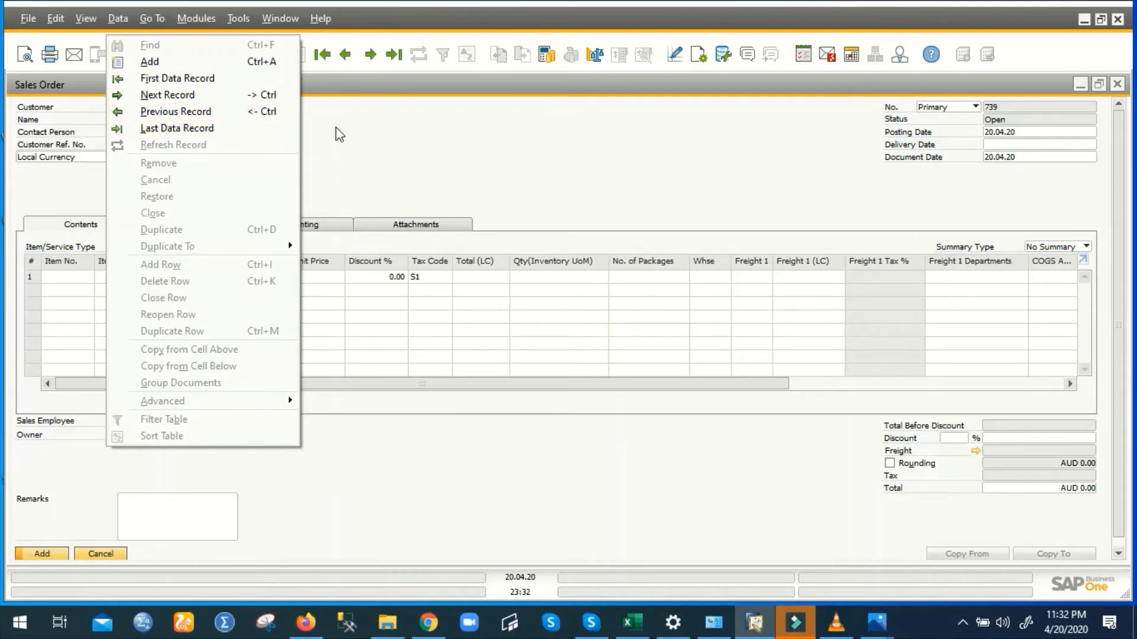
{"action": "left_click", "coordinate": [217, 83]}
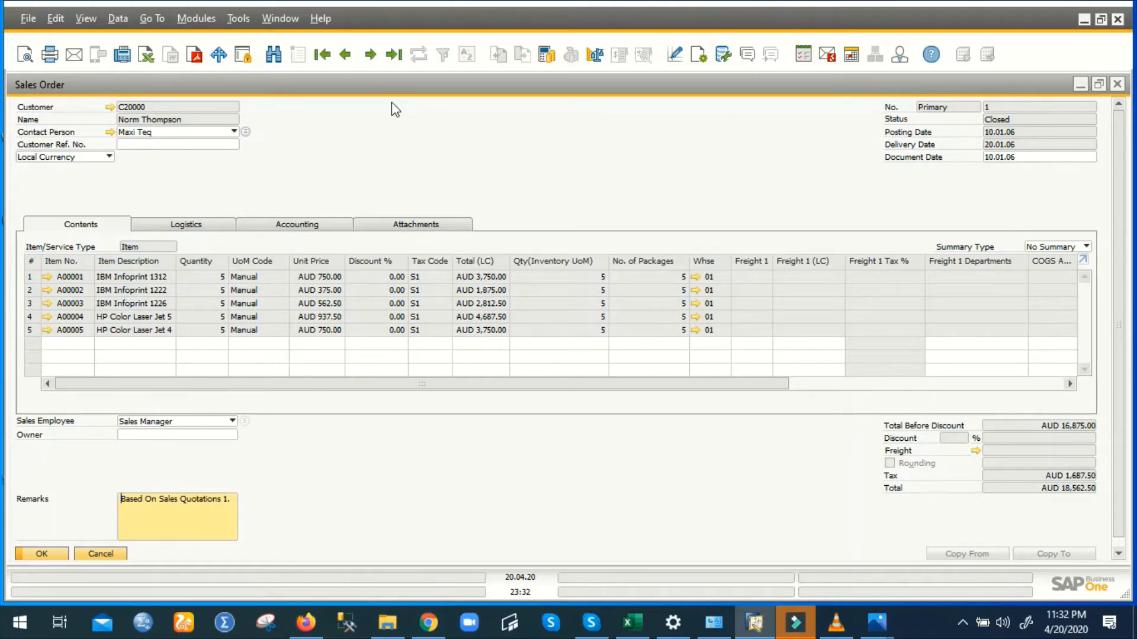
{"action": "left_click", "coordinate": [372, 63]}
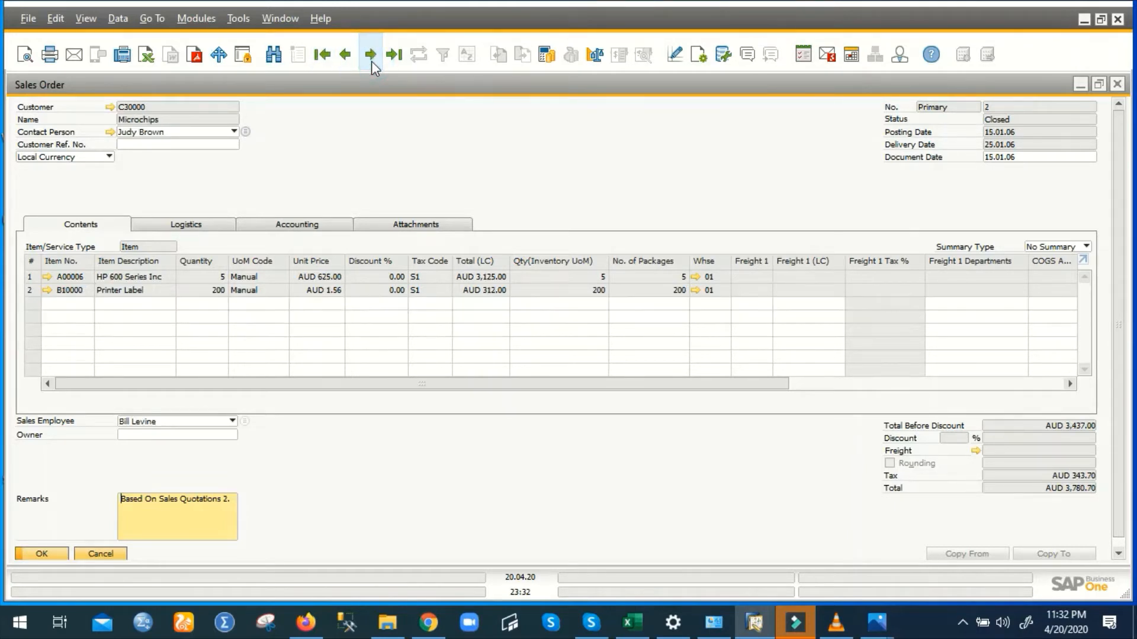
{"action": "left_click", "coordinate": [373, 63]}
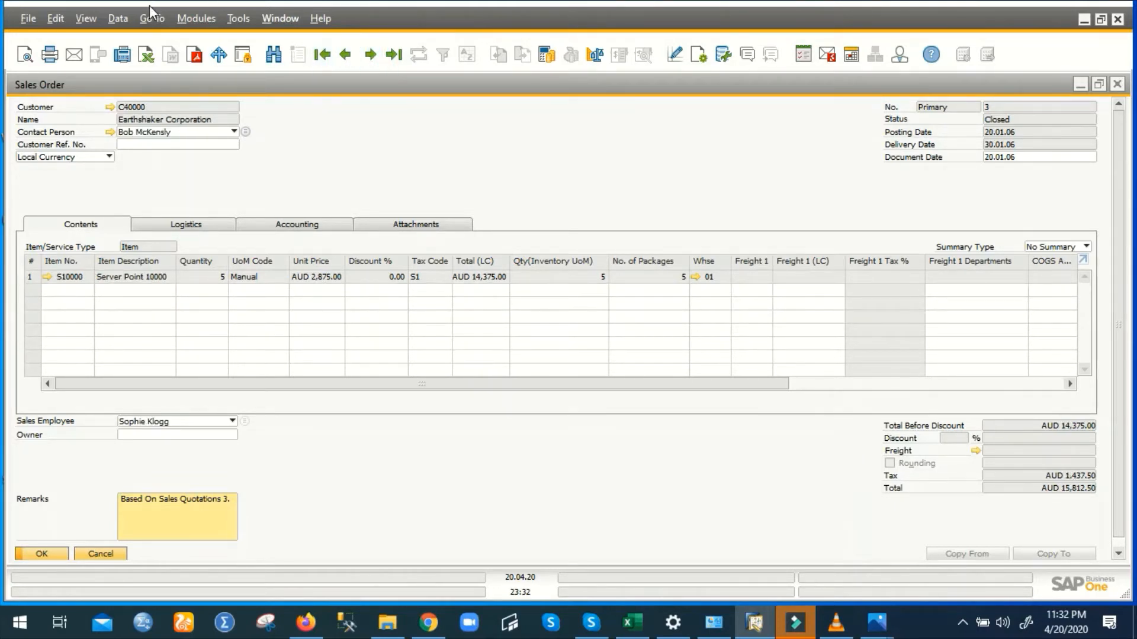
Move back two records to the first sales order and jump to the last sales order record.
{"action": "left_click", "coordinate": [124, 19]}
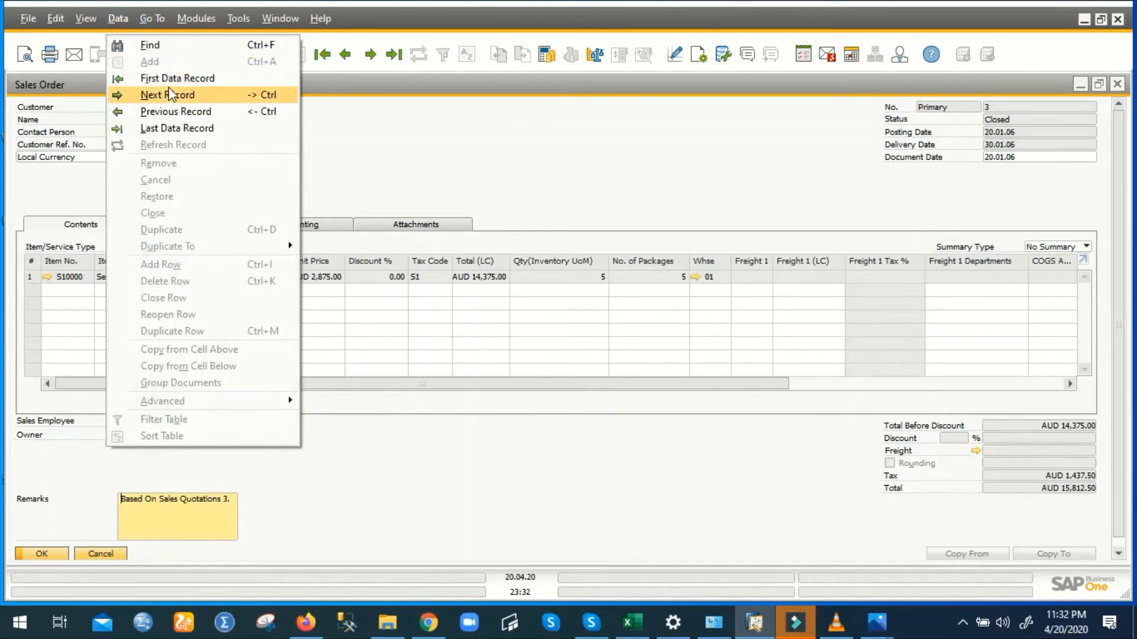
{"action": "left_click", "coordinate": [478, 140]}
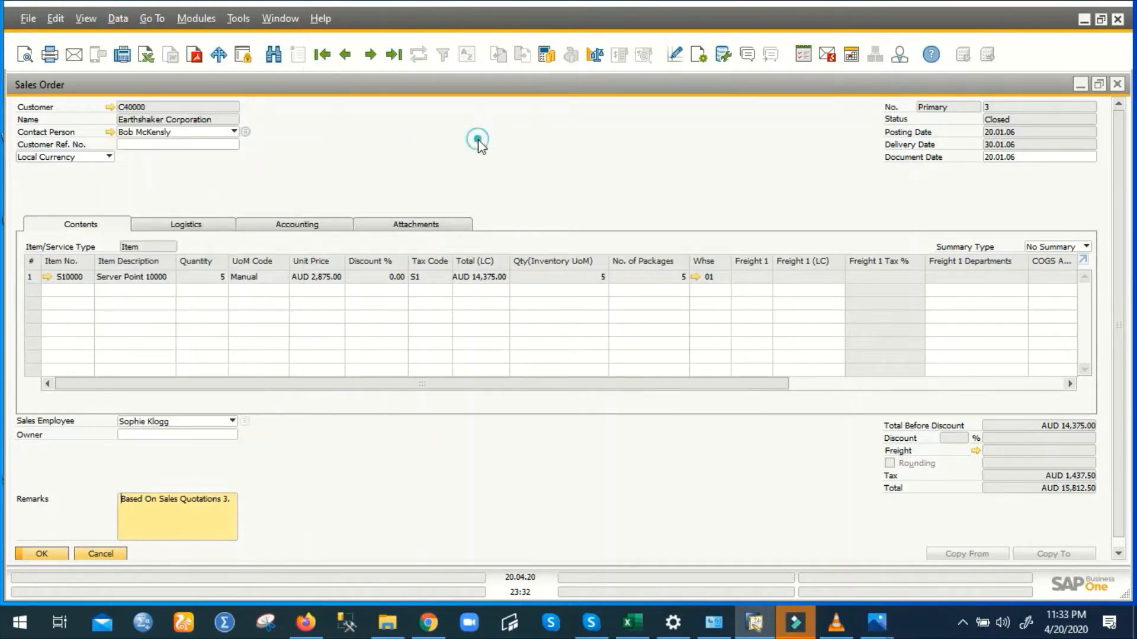
{"action": "left_click", "coordinate": [343, 59]}
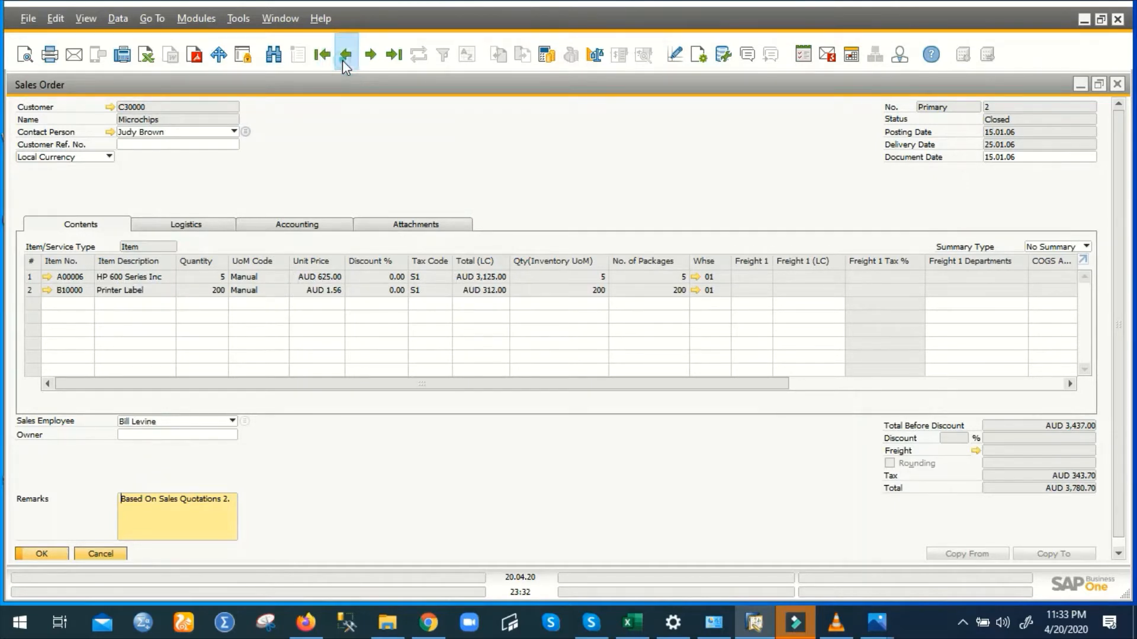
{"action": "left_click", "coordinate": [342, 59]}
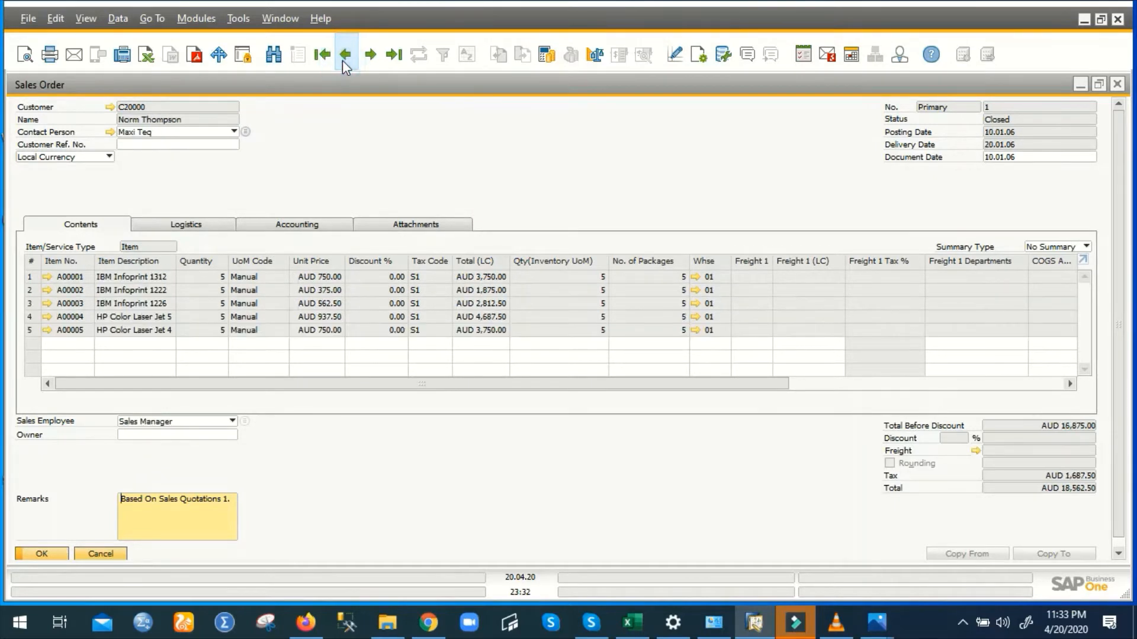
{"action": "left_click", "coordinate": [391, 57]}
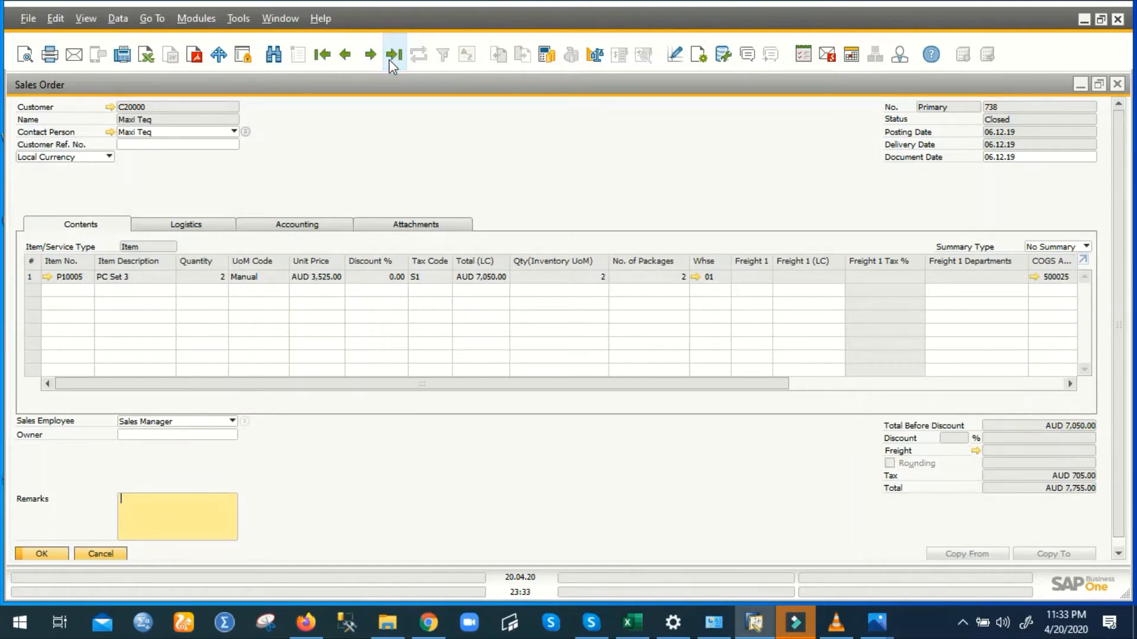
Display the first sales order record and refresh it.
{"action": "left_click", "coordinate": [317, 57]}
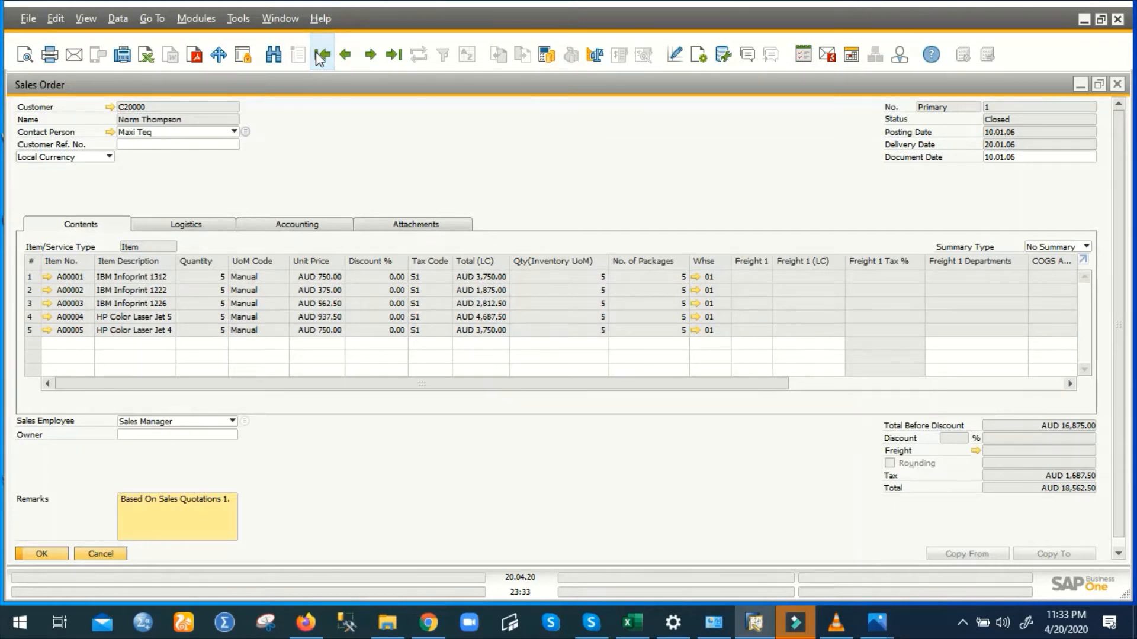
{"action": "left_click", "coordinate": [122, 22]}
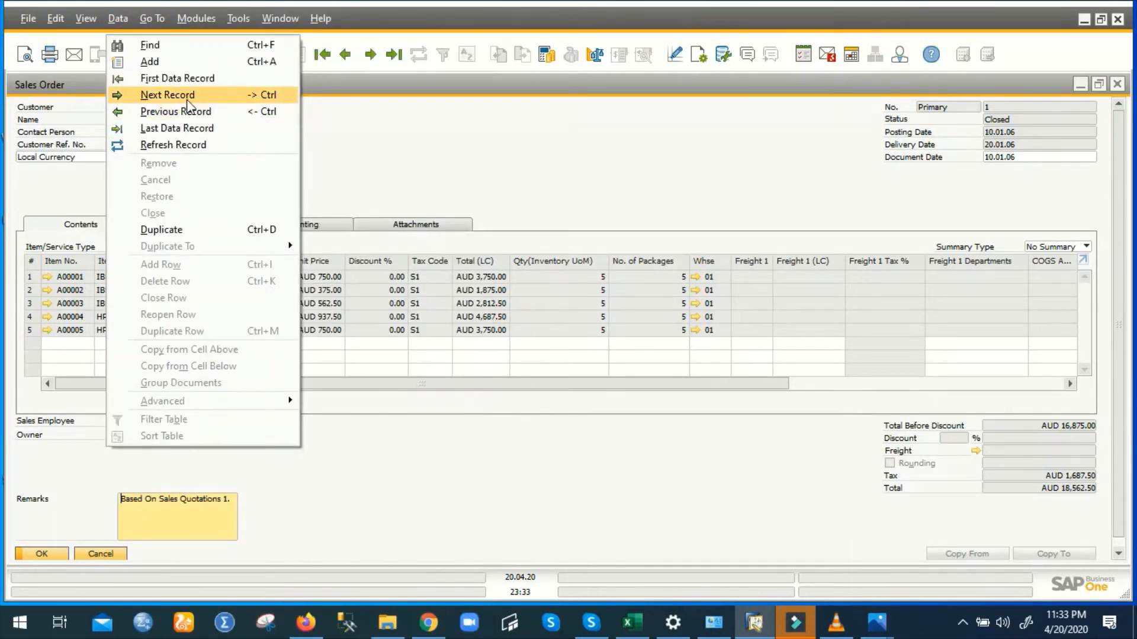
{"action": "left_click", "coordinate": [183, 147]}
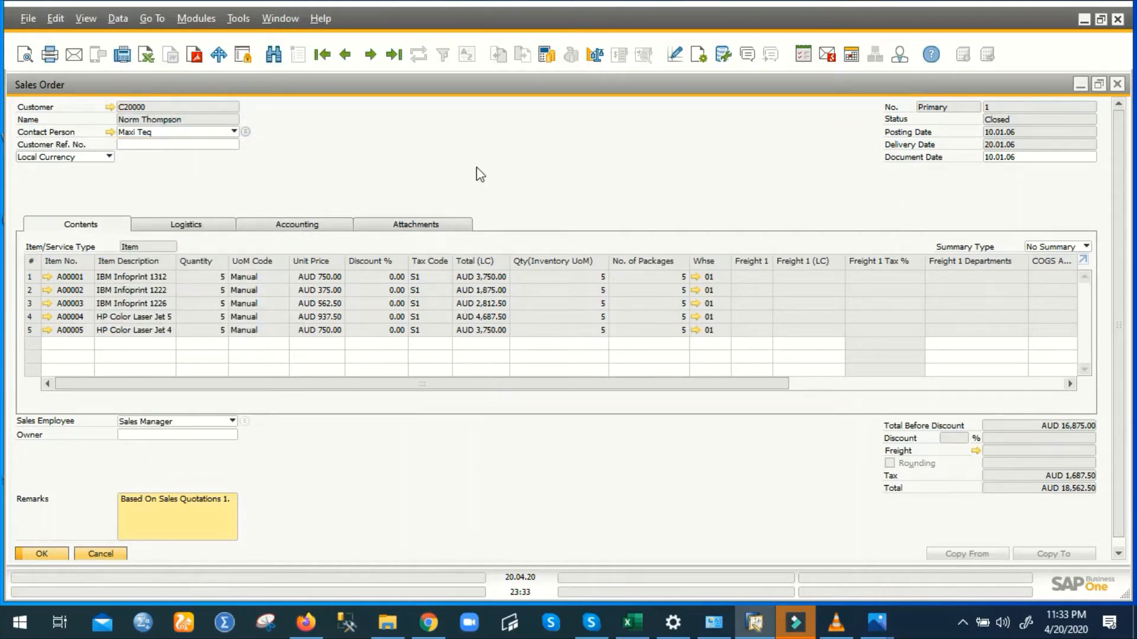
Duplicate the first sales order into a new order, choose Parameter Technology as its customer, and leave it unsaved.
{"action": "left_click", "coordinate": [116, 19]}
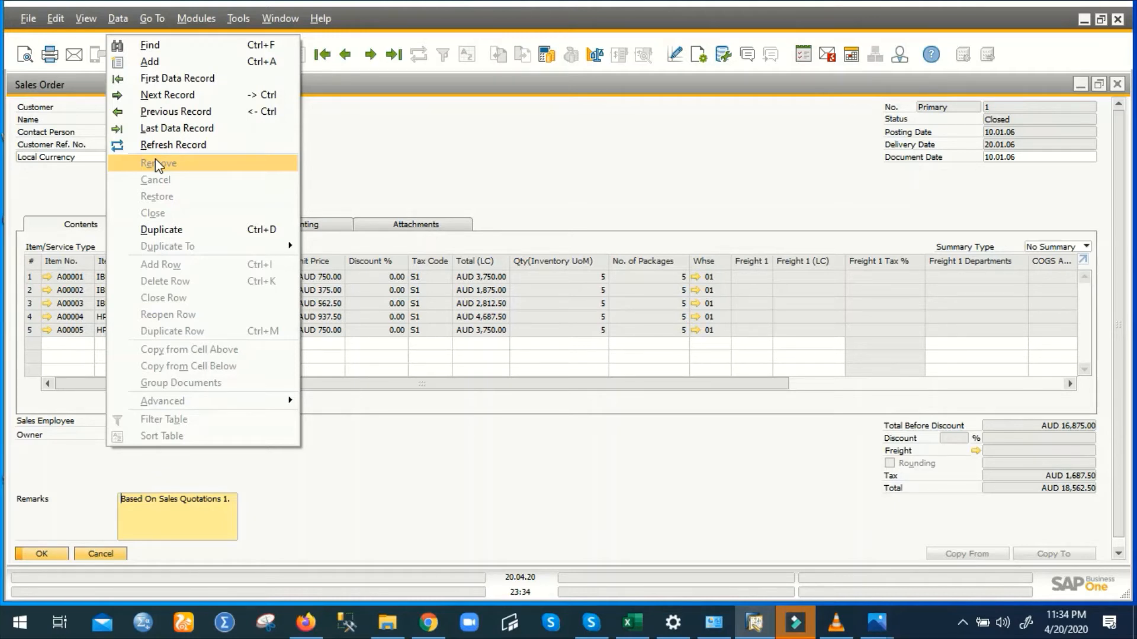
{"action": "left_click", "coordinate": [171, 230]}
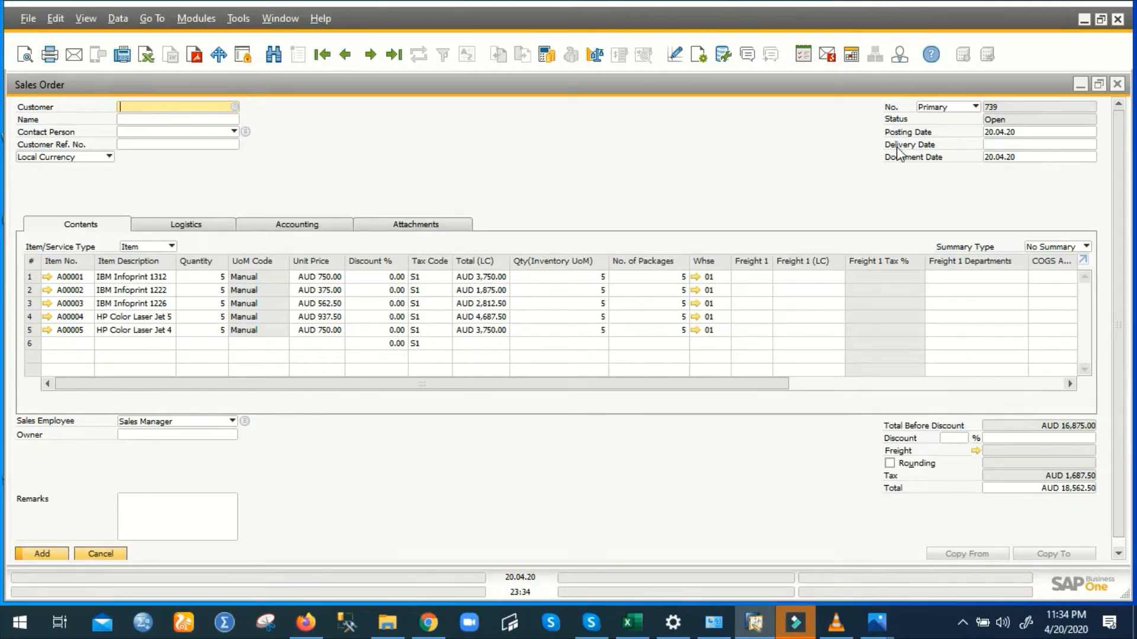
{"action": "left_click", "coordinate": [235, 106]}
{"action": "double_click", "coordinate": [306, 298]}
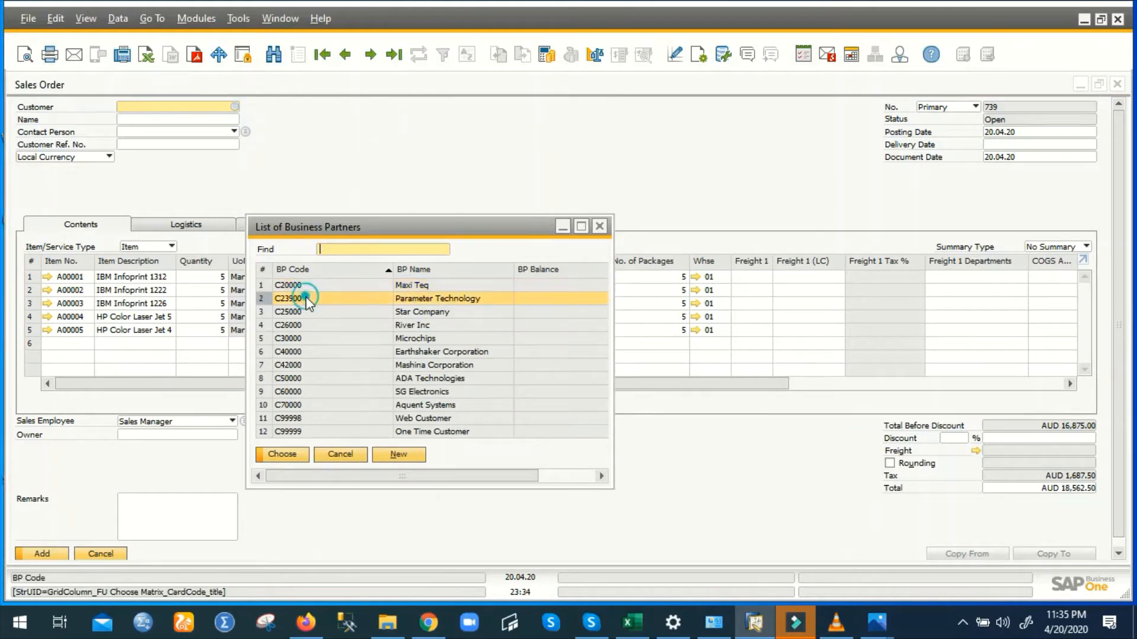
{"action": "left_click", "coordinate": [402, 349]}
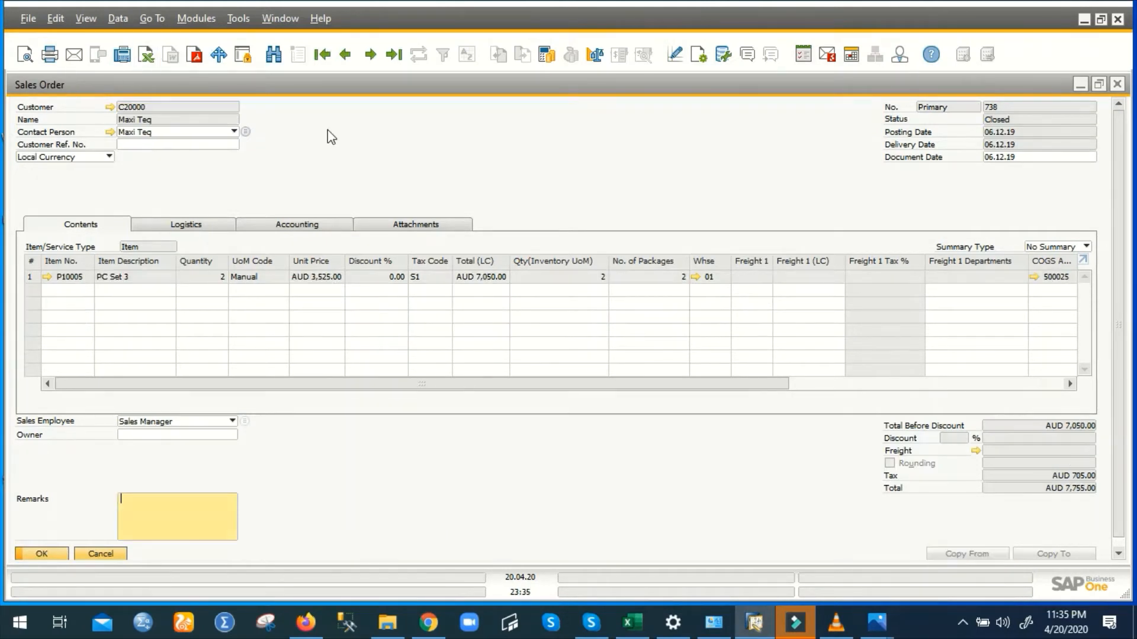
Find sales orders with status Open and display the second order in the resulting list.
{"action": "left_click", "coordinate": [272, 57]}
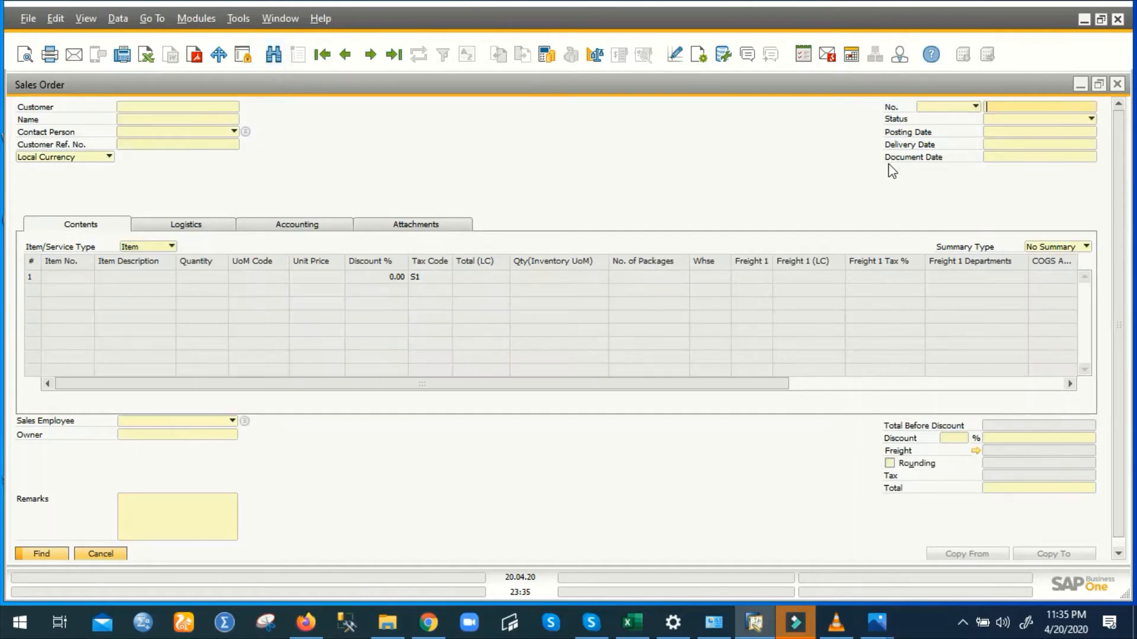
{"action": "left_click", "coordinate": [1089, 119]}
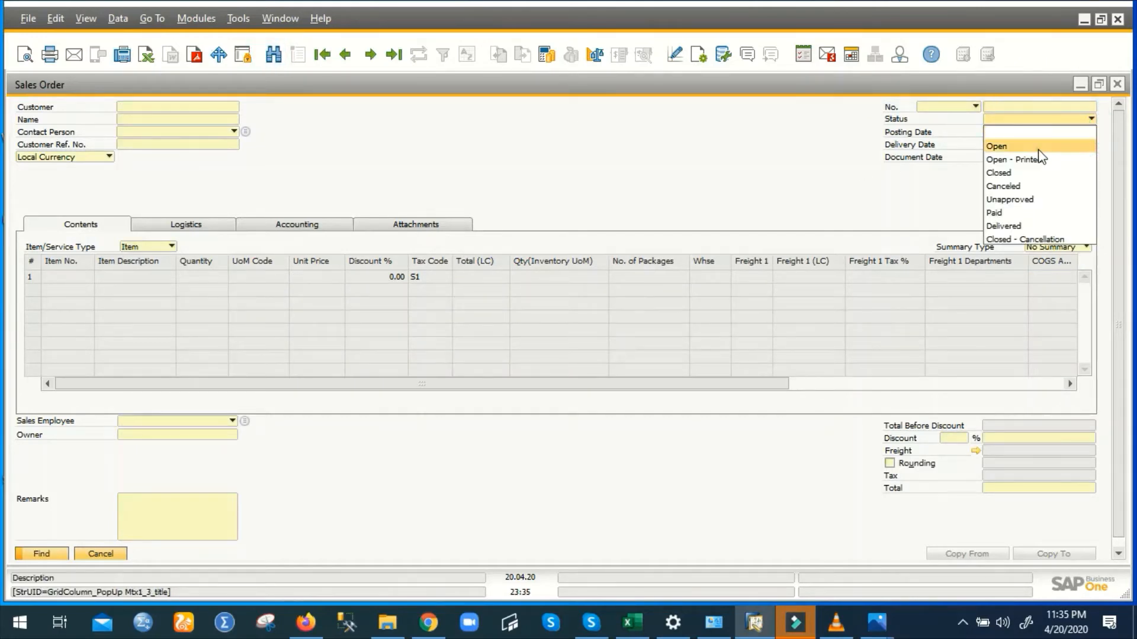
{"action": "left_click", "coordinate": [1039, 148]}
{"action": "key", "text": "Return"}
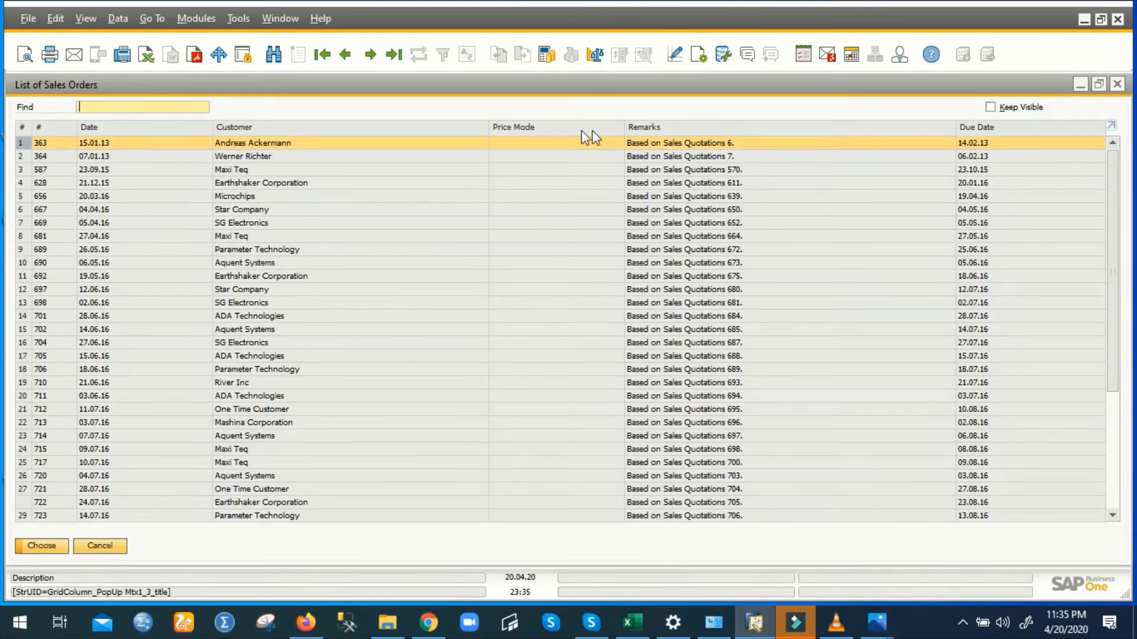
{"action": "double_click", "coordinate": [523, 153]}
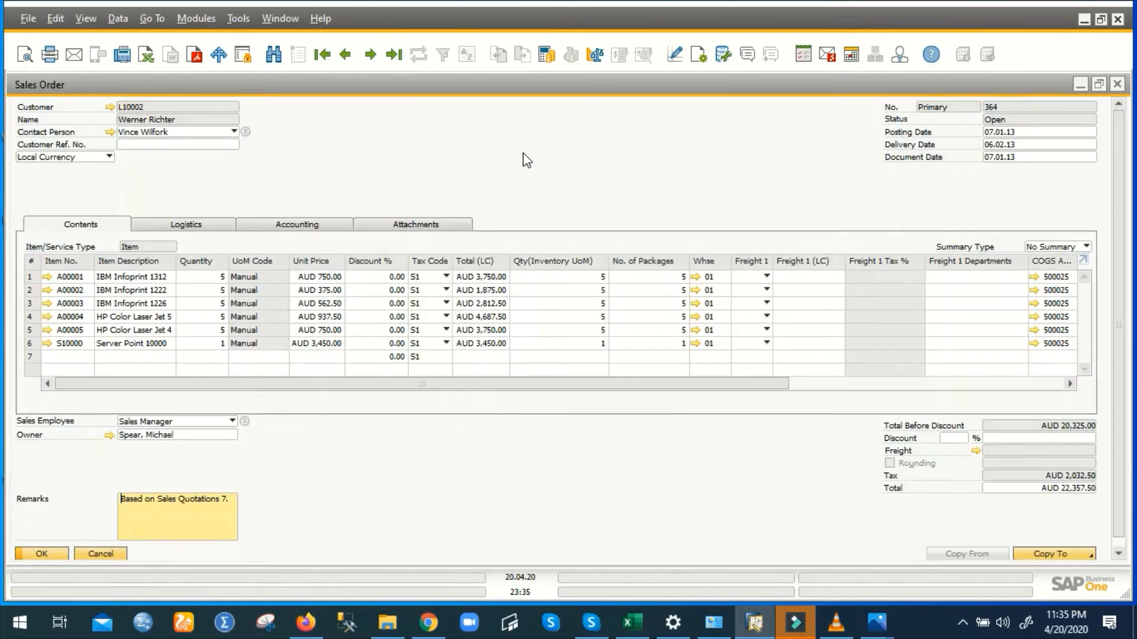
Start cancelling the displayed sales order document, but decline the confirmation.
{"action": "left_click", "coordinate": [118, 19]}
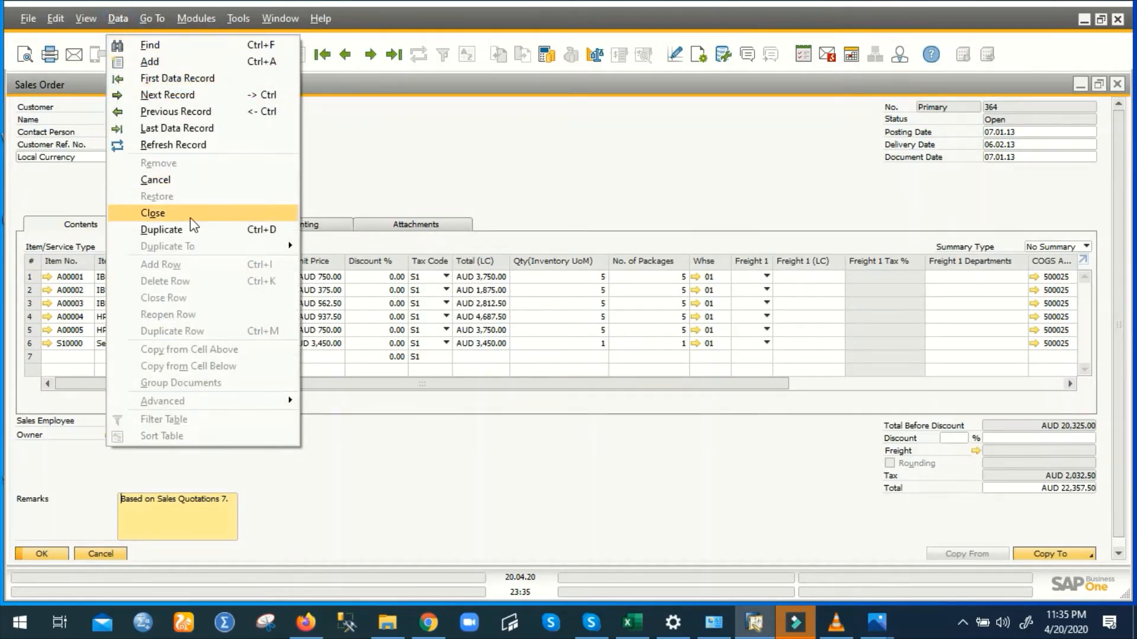
{"action": "left_click", "coordinate": [205, 179]}
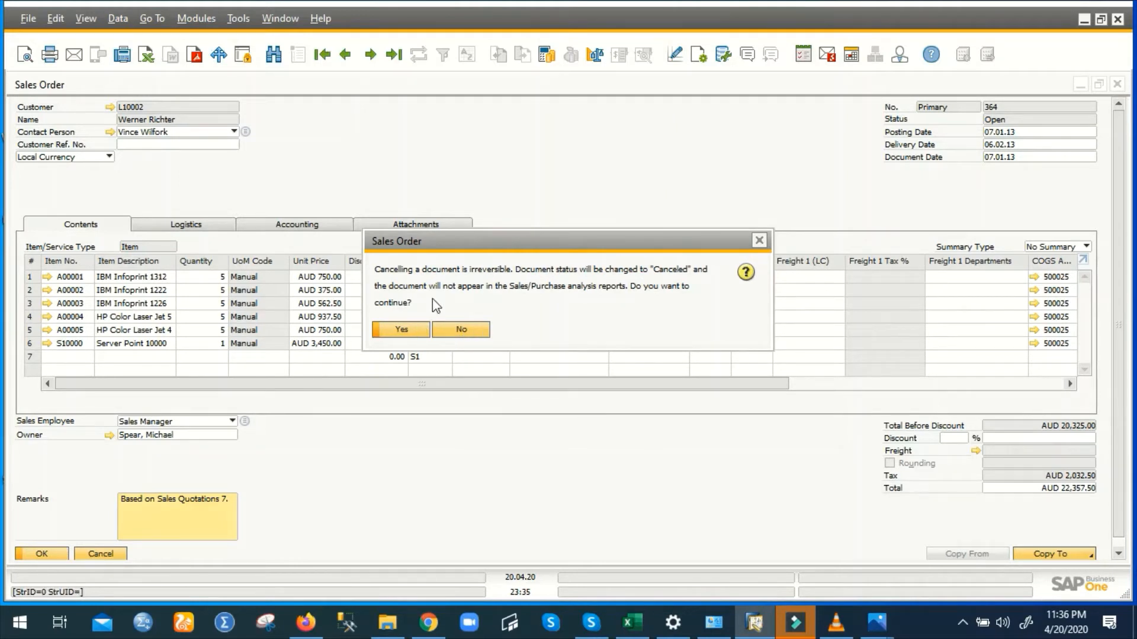
{"action": "left_click", "coordinate": [460, 331]}
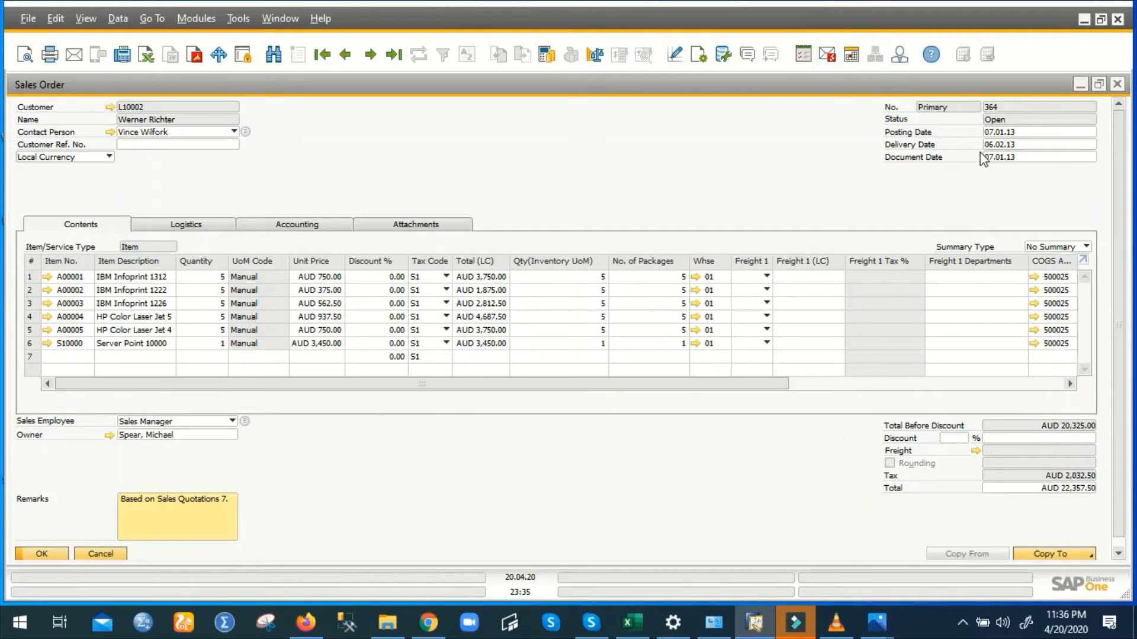
{"action": "left_click", "coordinate": [118, 18]}
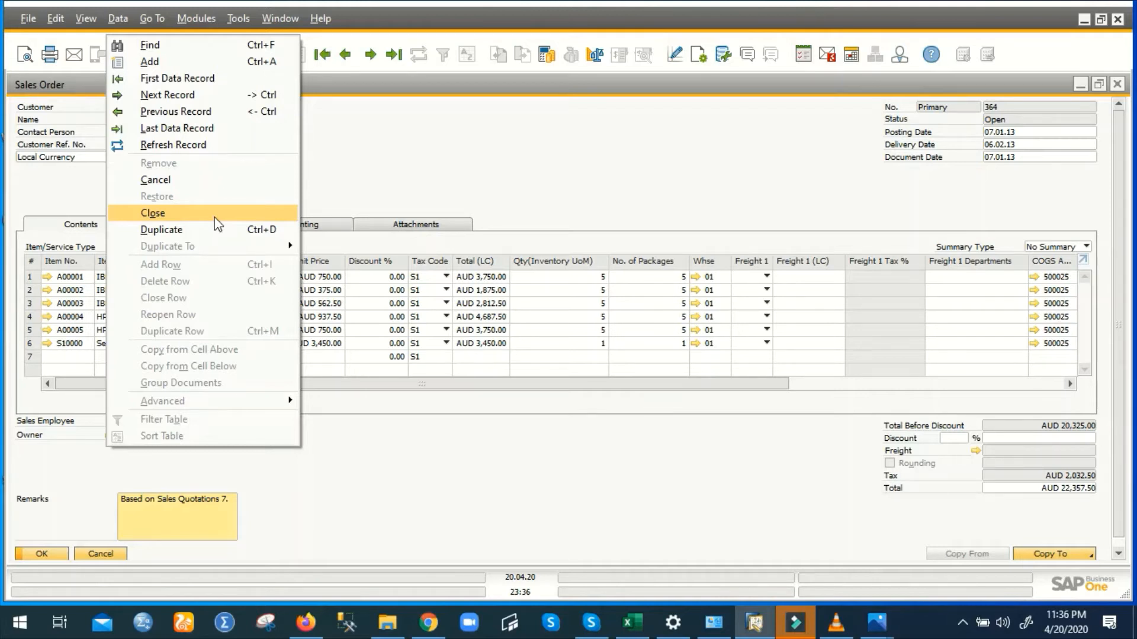
{"action": "left_click", "coordinate": [410, 188]}
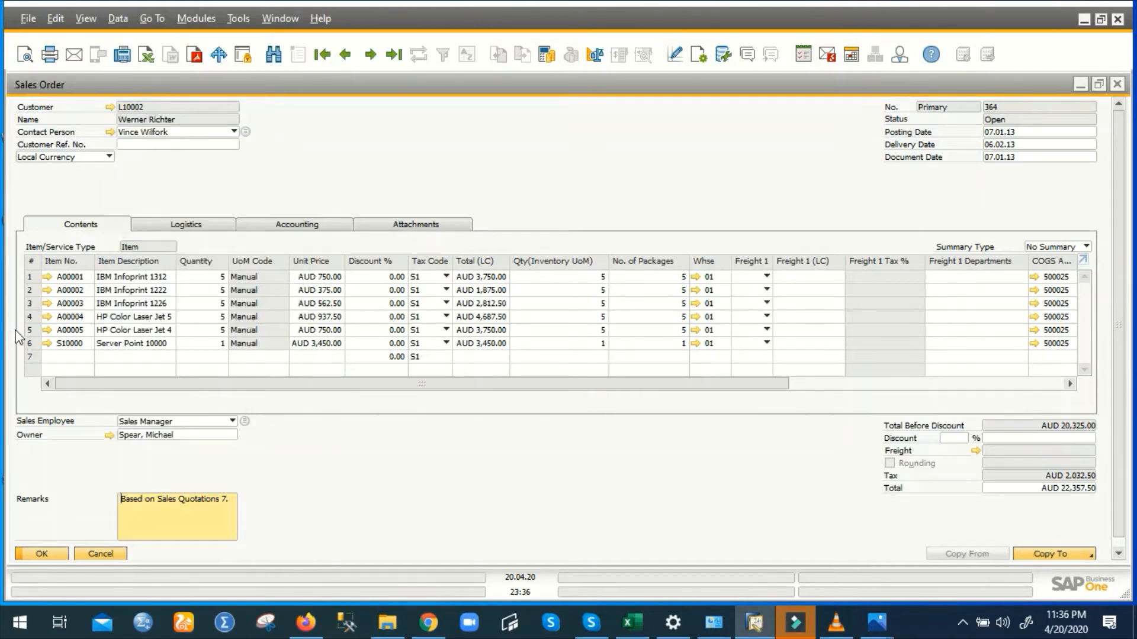
Insert three blank rows above the Server Point 10000 line of the sales order.
{"action": "right_click", "coordinate": [30, 342]}
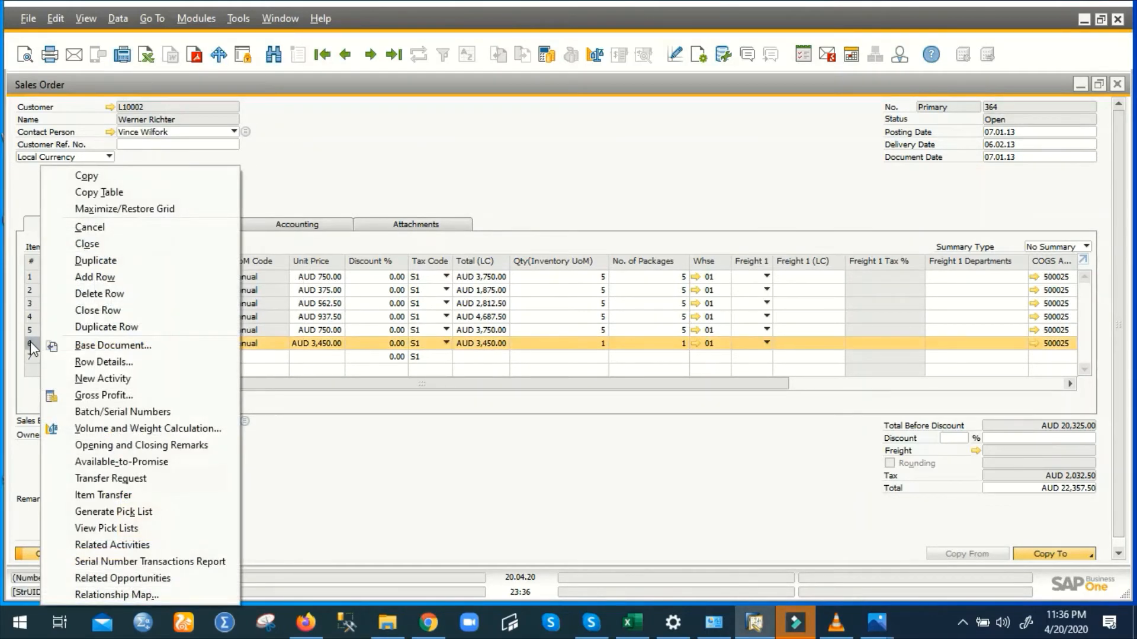
{"action": "left_click", "coordinate": [117, 17]}
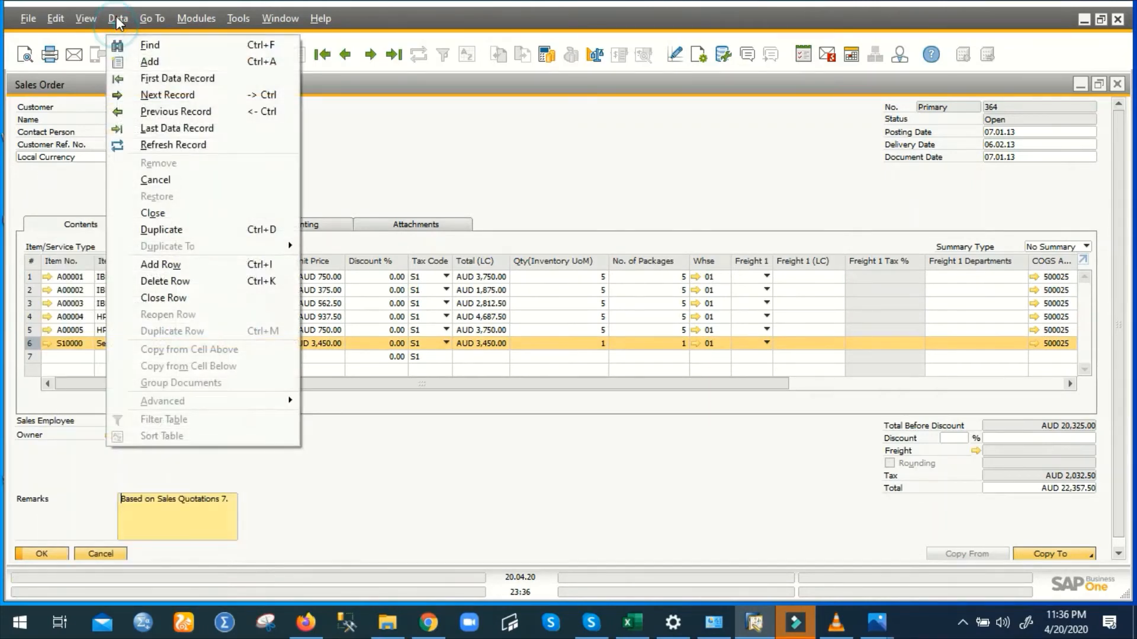
{"action": "left_click", "coordinate": [178, 265]}
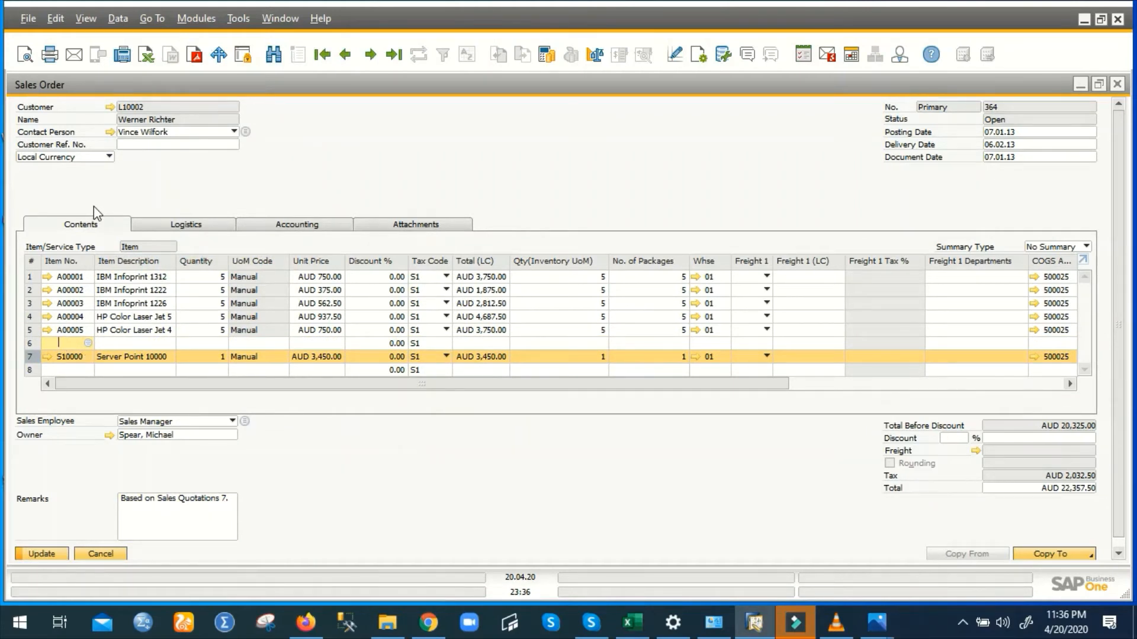
{"action": "key", "text": "ctrl+i"}
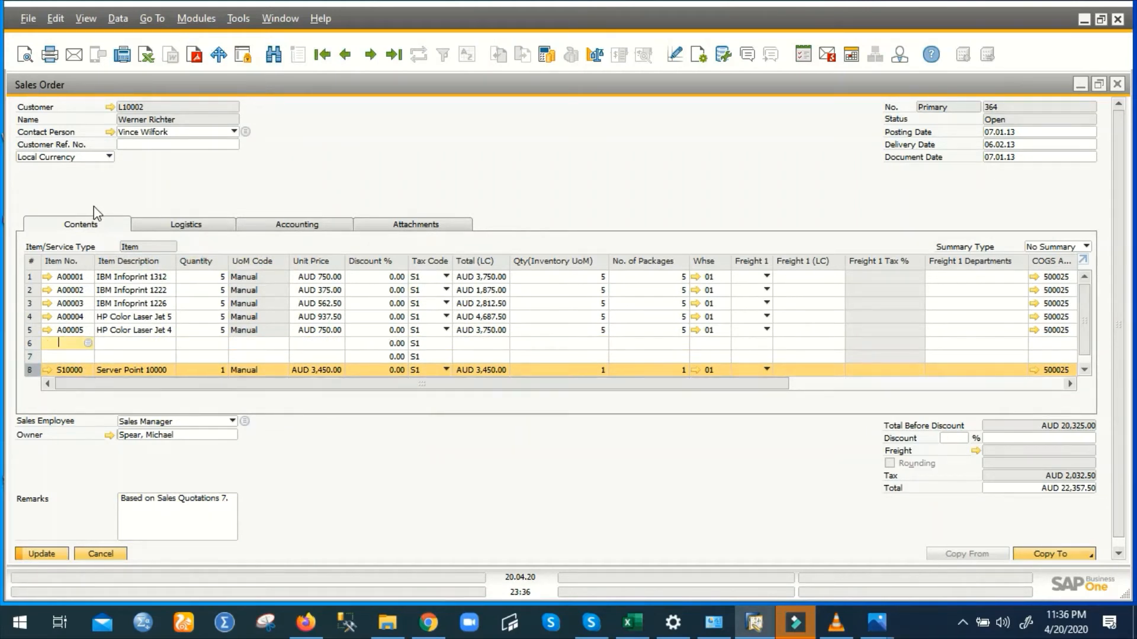
{"action": "key", "text": "ctrl+i"}
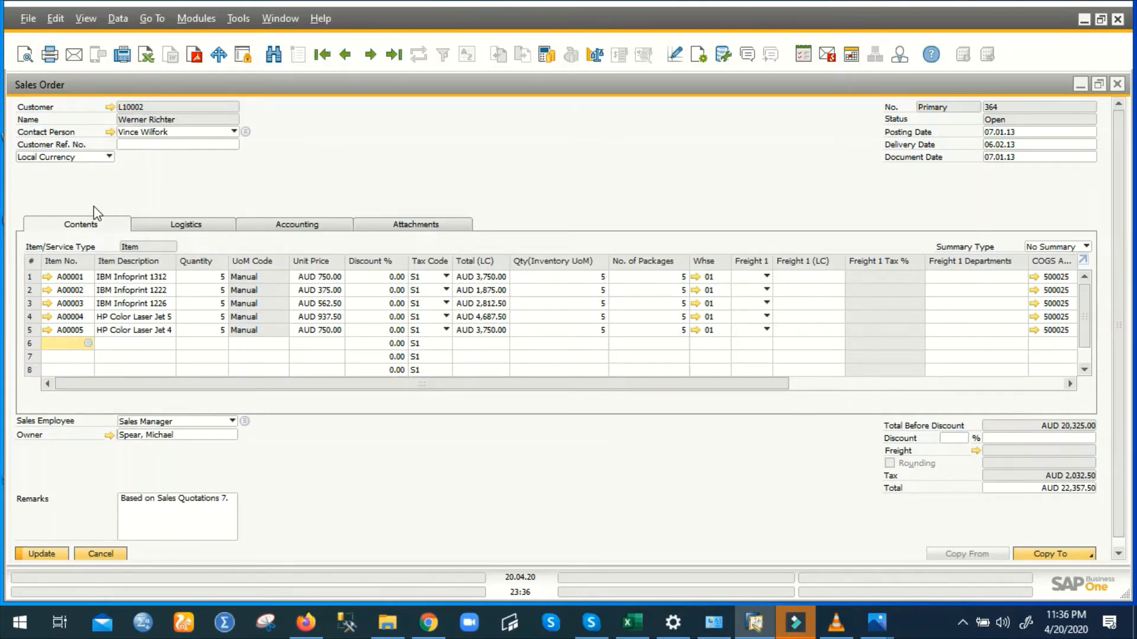
Delete two of the blank rows above the Server Point 10000 line.
{"action": "key", "text": "ctrl+k"}
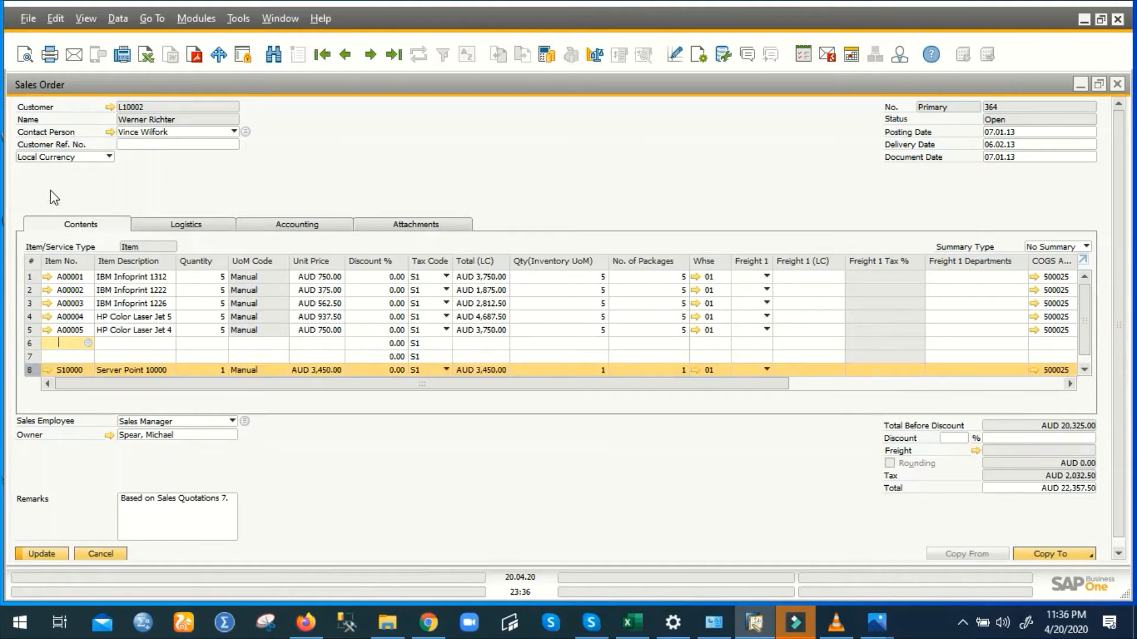
{"action": "left_click", "coordinate": [126, 16]}
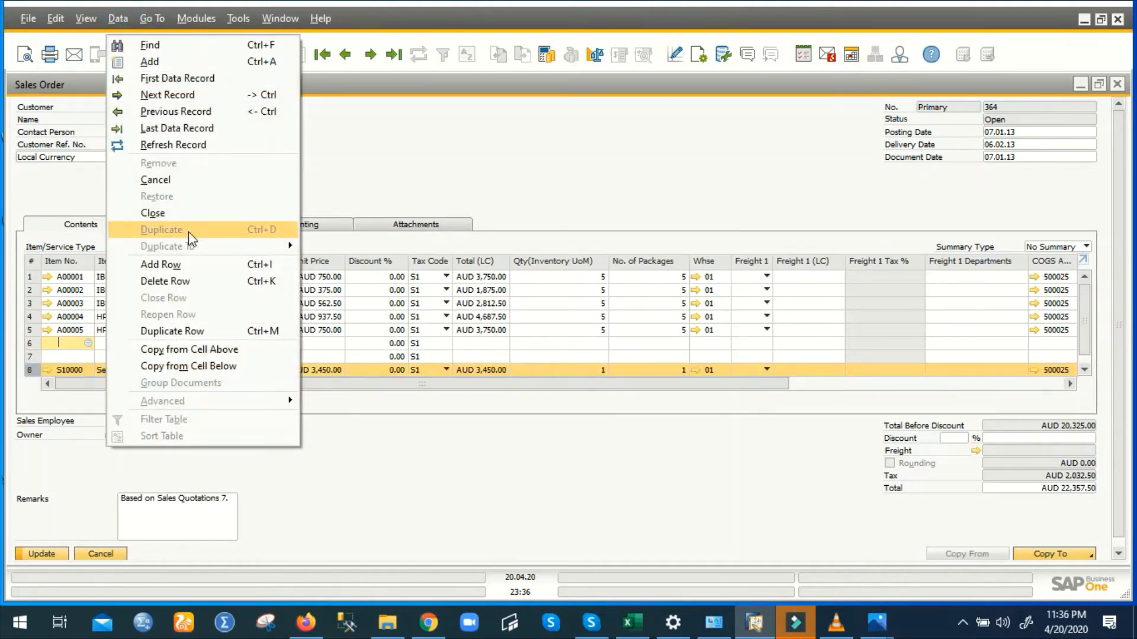
{"action": "left_click", "coordinate": [202, 277]}
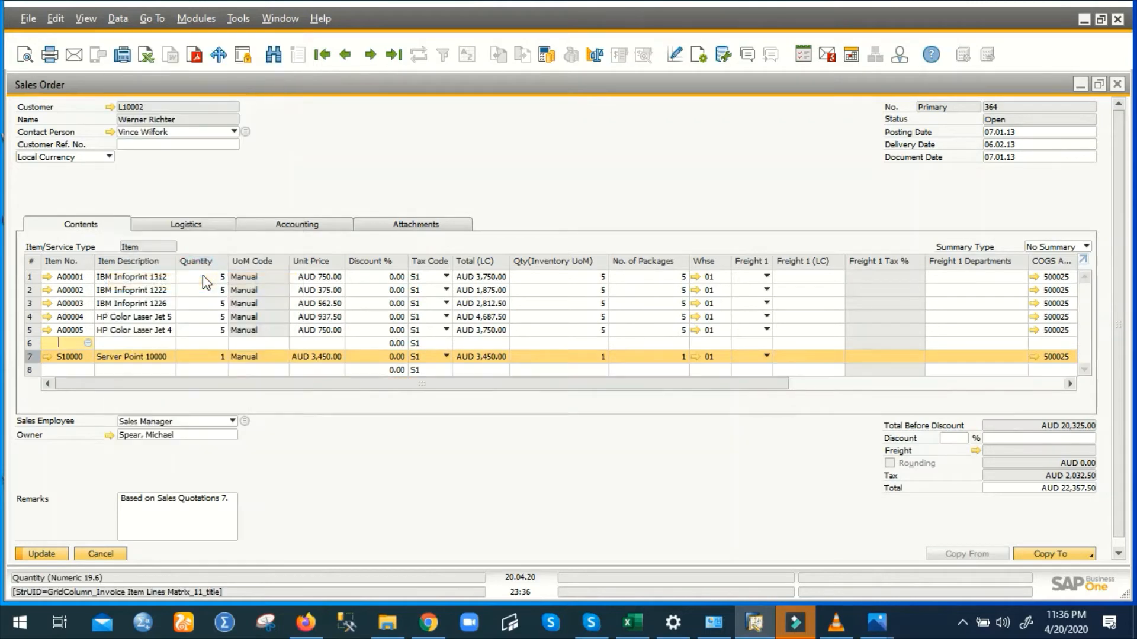
Duplicate the Server Point 10000 row twice and the HP Color Laser Jet 4 row once.
{"action": "left_click", "coordinate": [117, 18]}
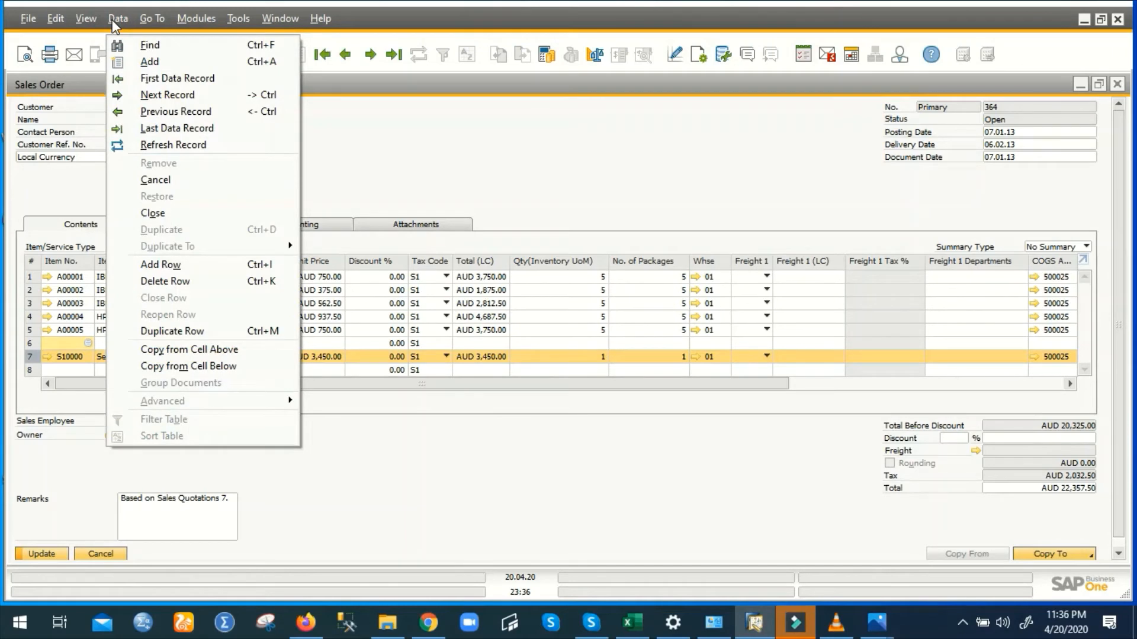
{"action": "left_click", "coordinate": [176, 331]}
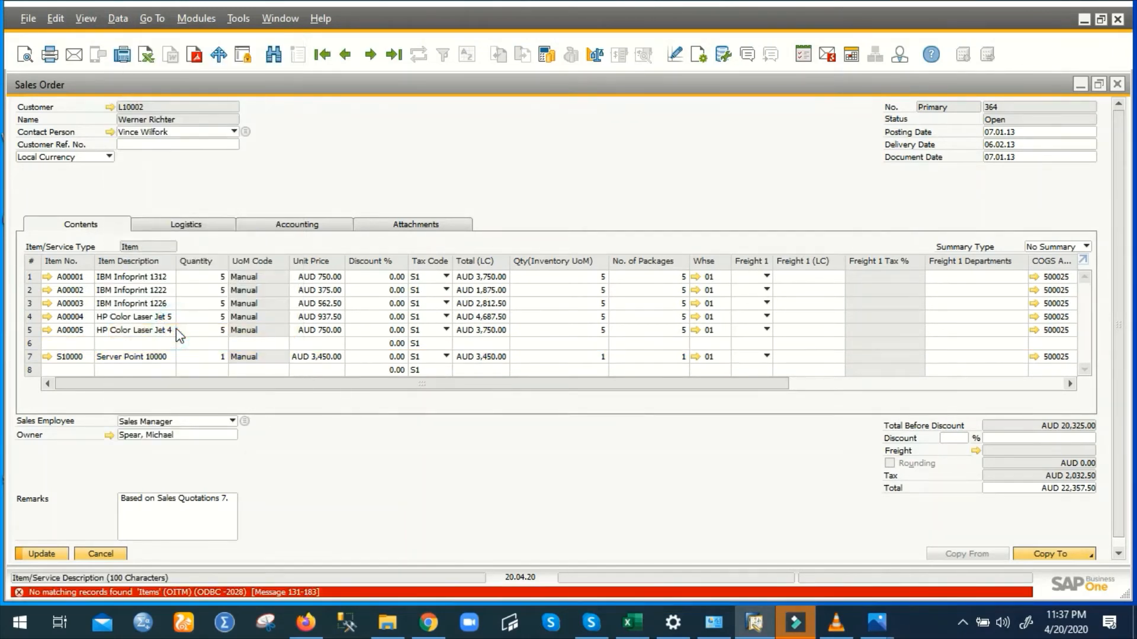
{"action": "left_click", "coordinate": [63, 357]}
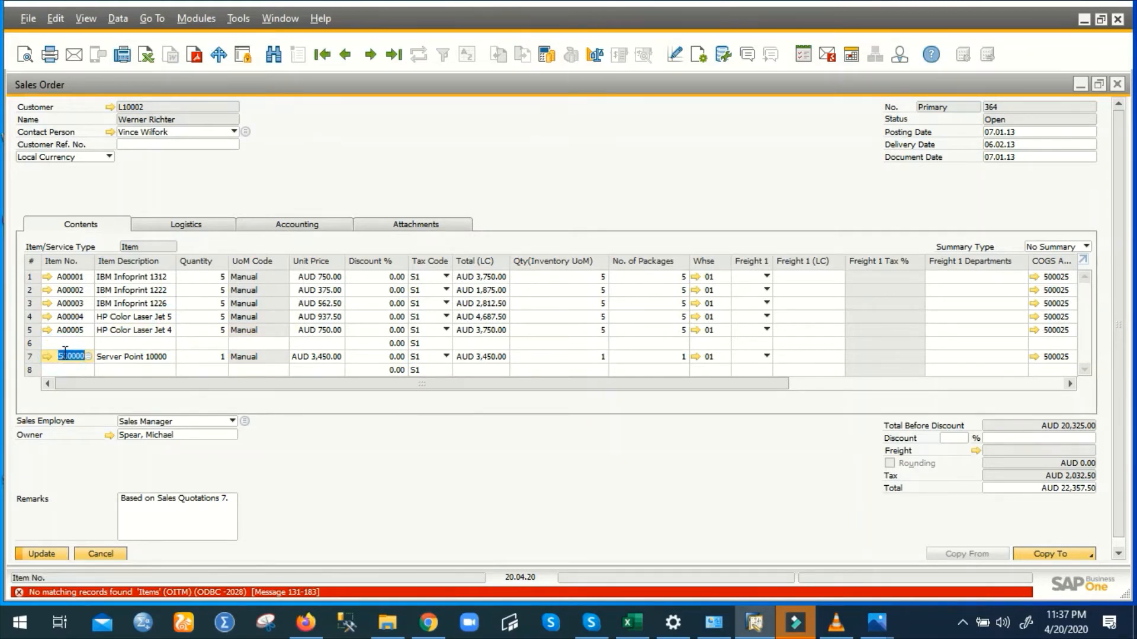
{"action": "key", "text": "ctrl+m"}
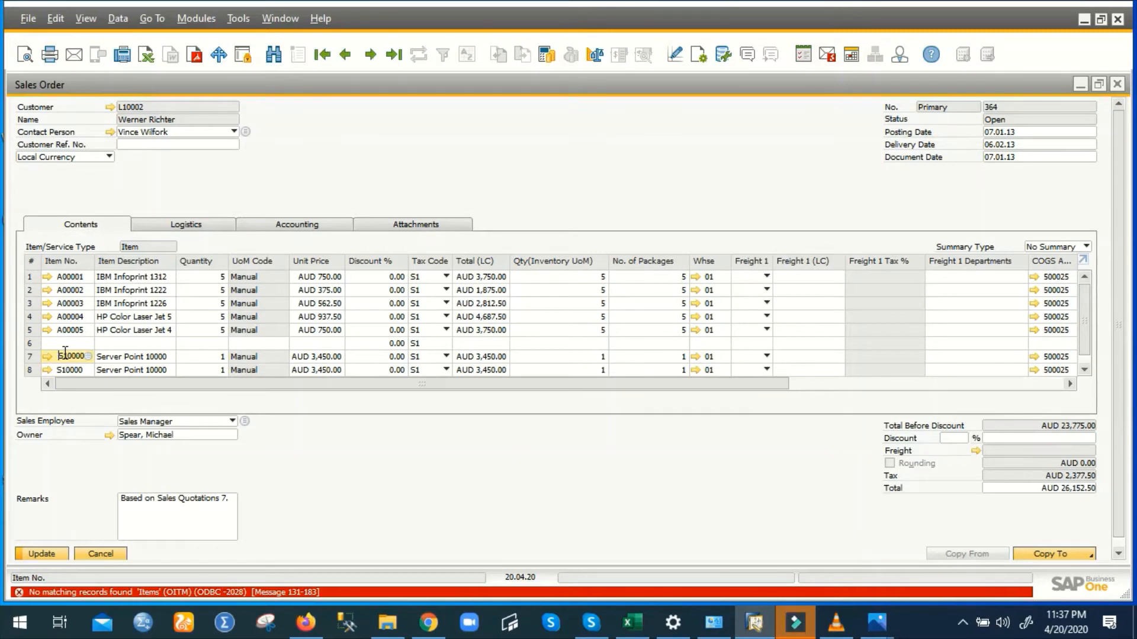
{"action": "scroll", "coordinate": [210, 367], "scroll_direction": "down", "scroll_amount": 1}
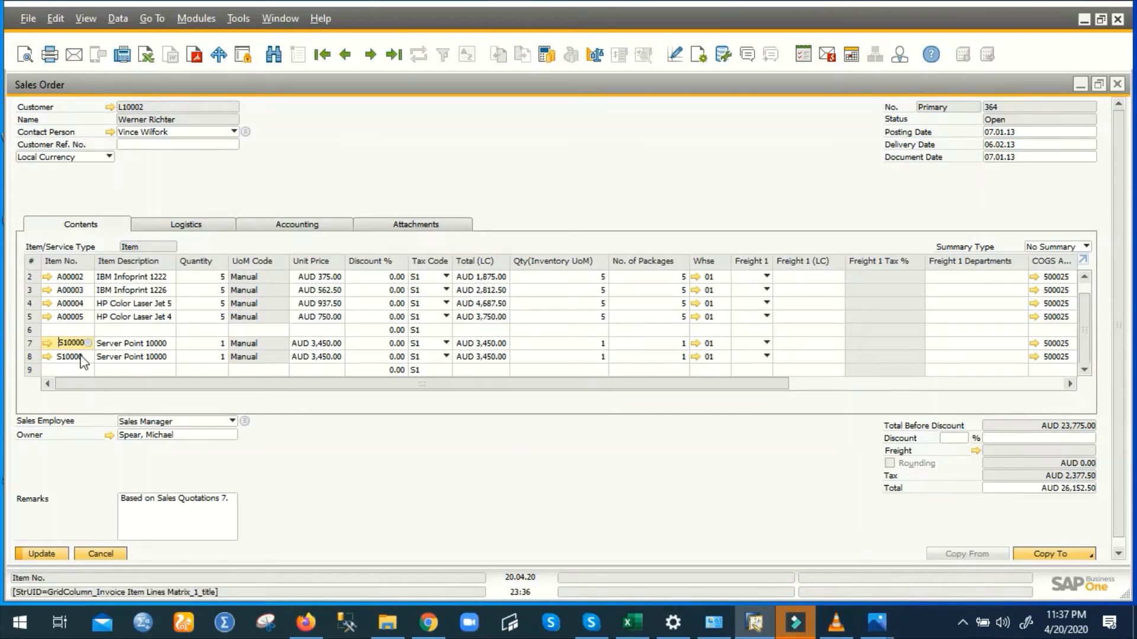
{"action": "key", "text": "ctrl+m"}
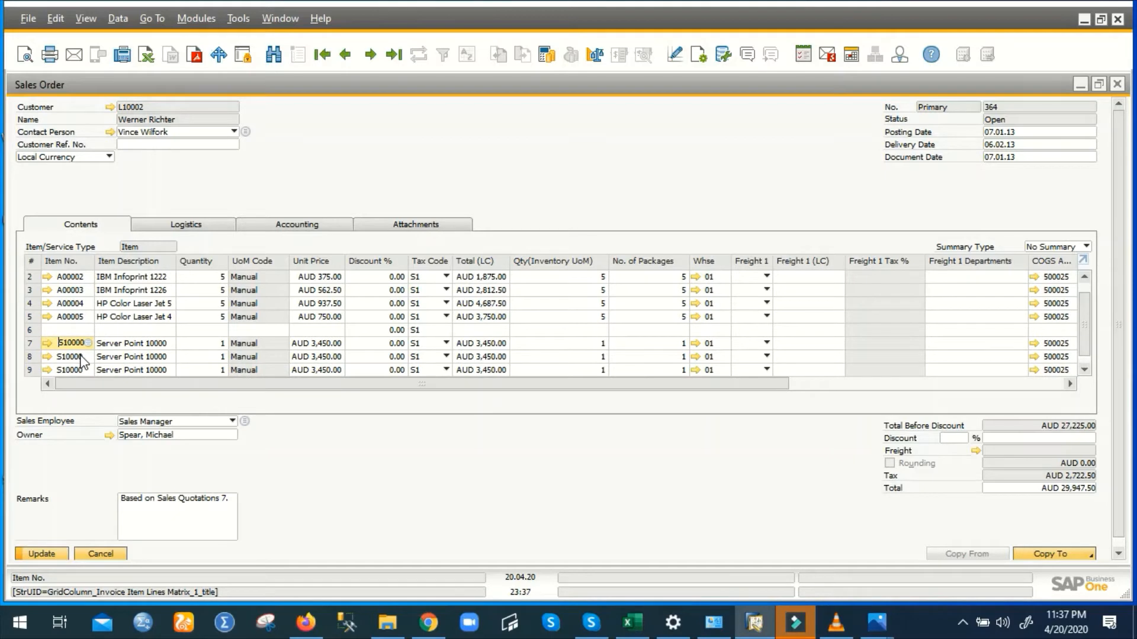
{"action": "left_click", "coordinate": [80, 318]}
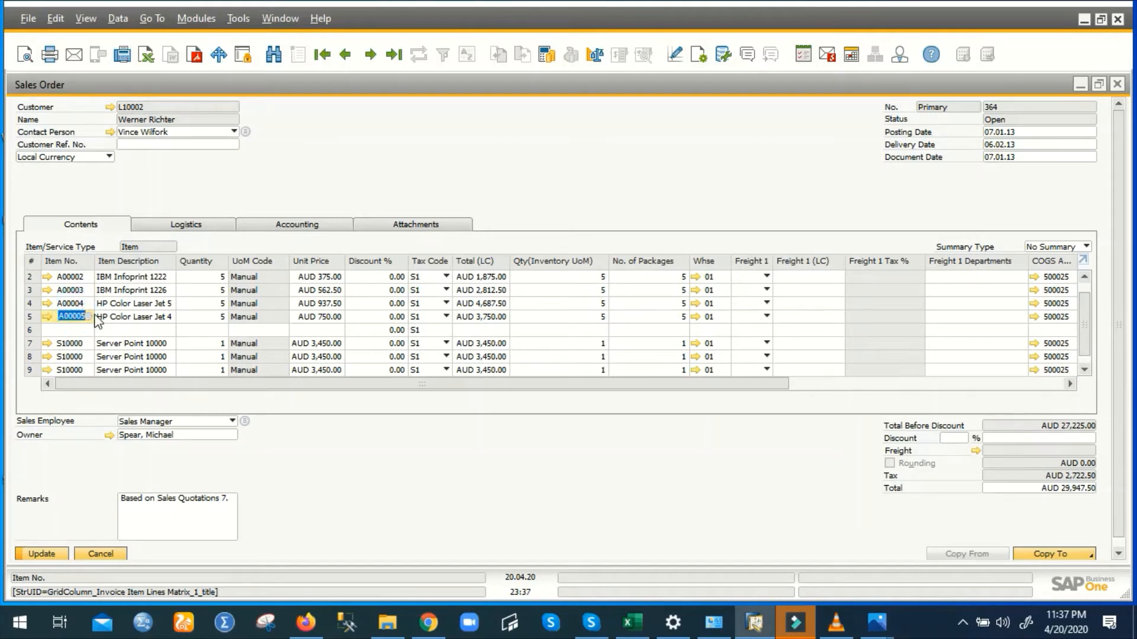
{"action": "key", "text": "ctrl+m"}
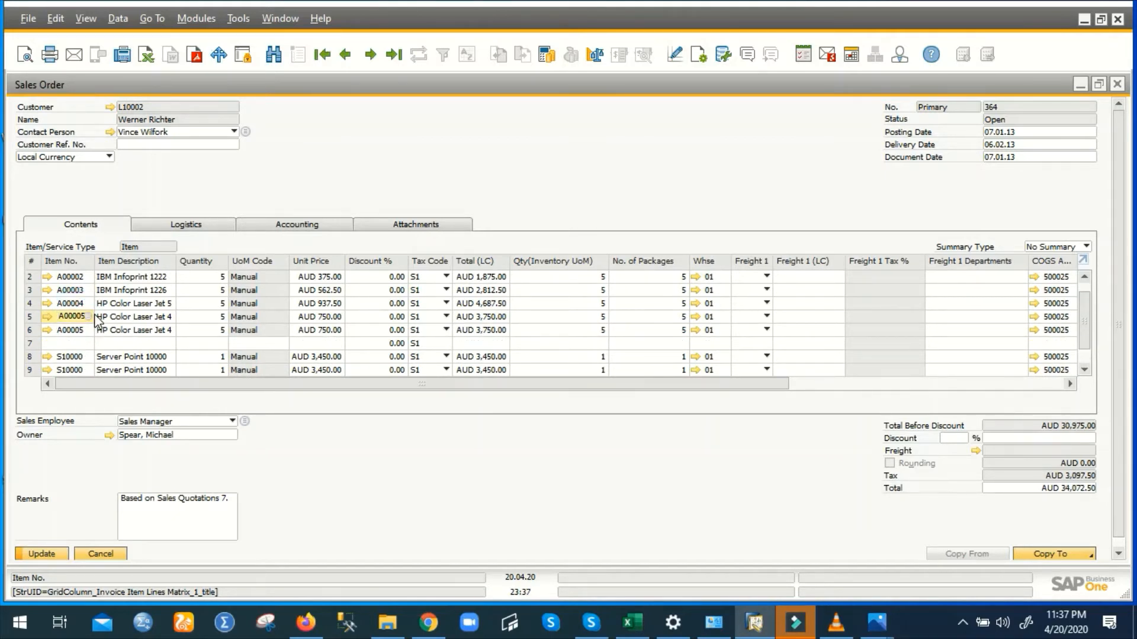
Copy the item number from the cell above into the blank row 7 of the sales order.
{"action": "left_click", "coordinate": [118, 19]}
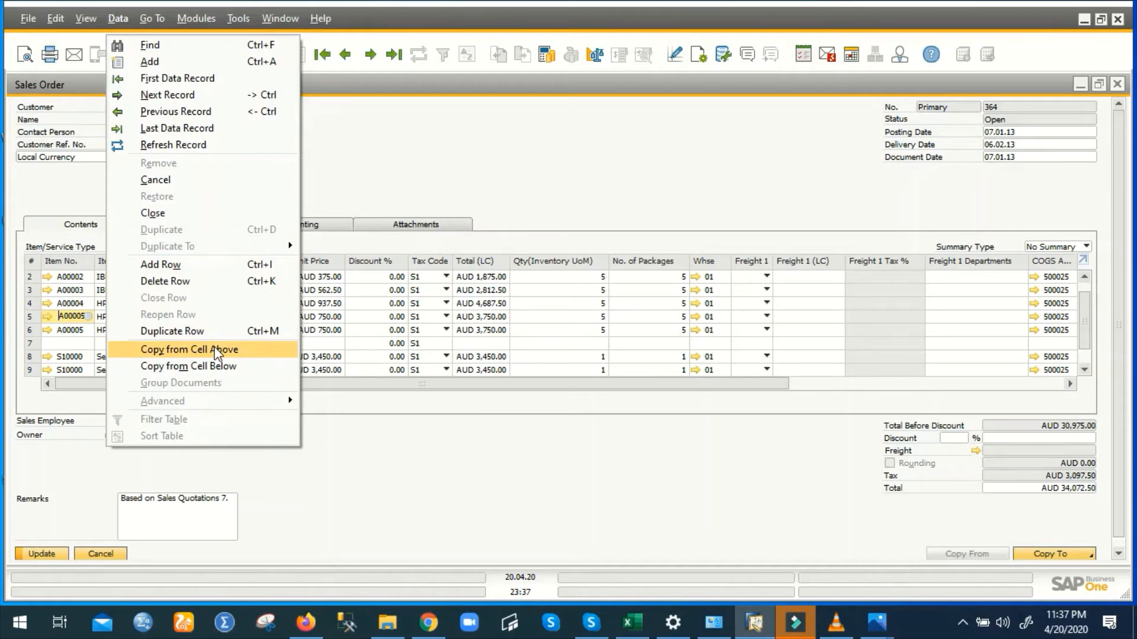
{"action": "left_click", "coordinate": [83, 344]}
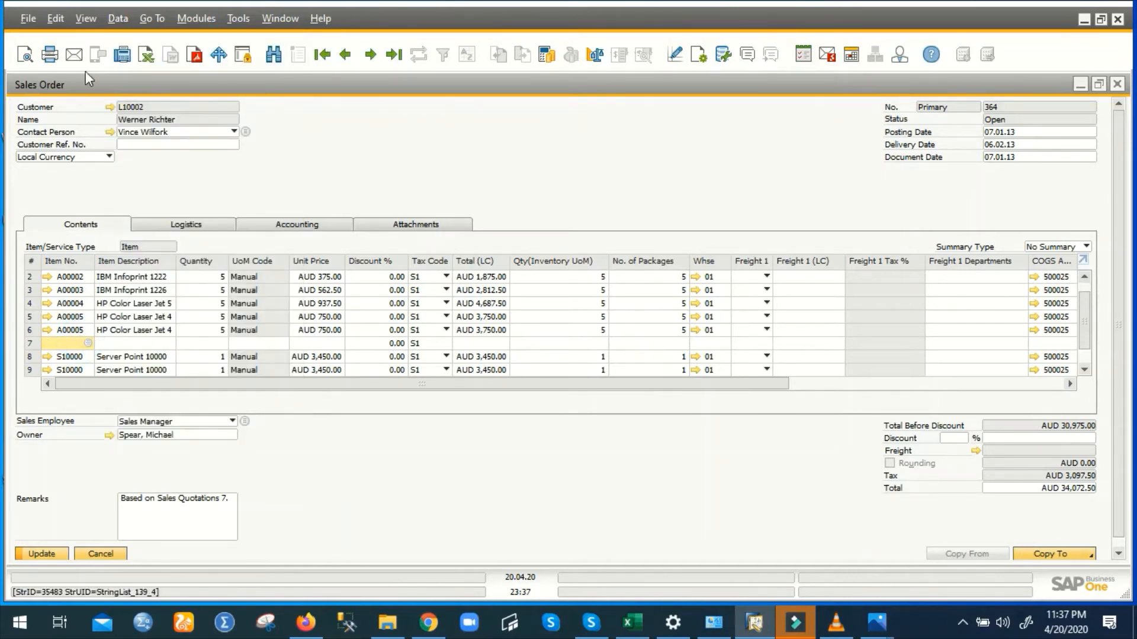
{"action": "left_click", "coordinate": [117, 18]}
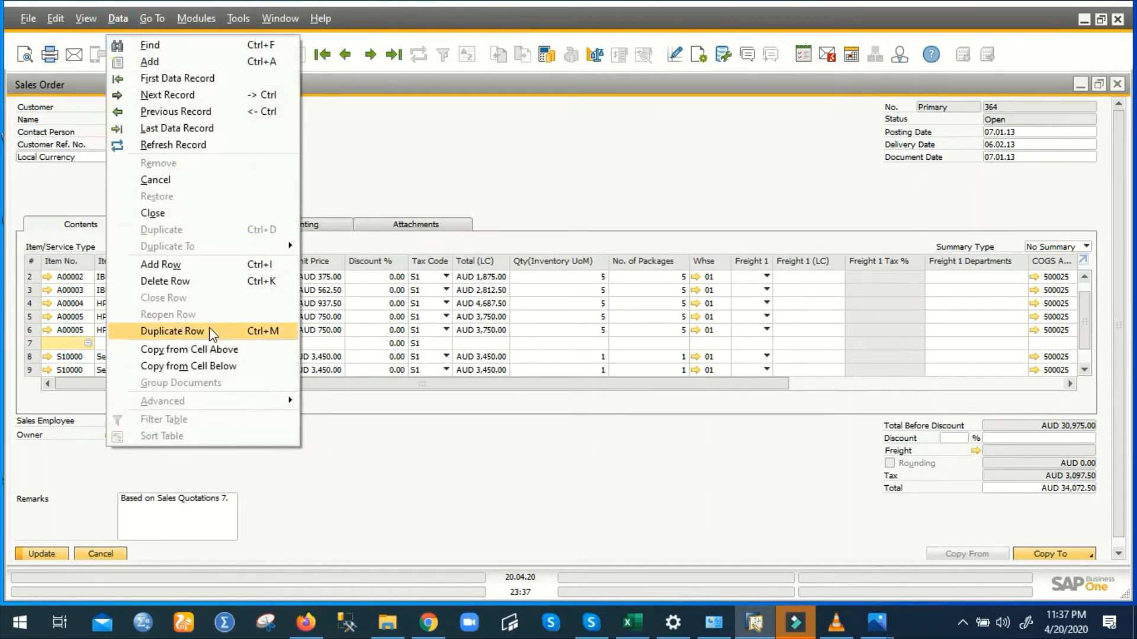
{"action": "left_click", "coordinate": [213, 350]}
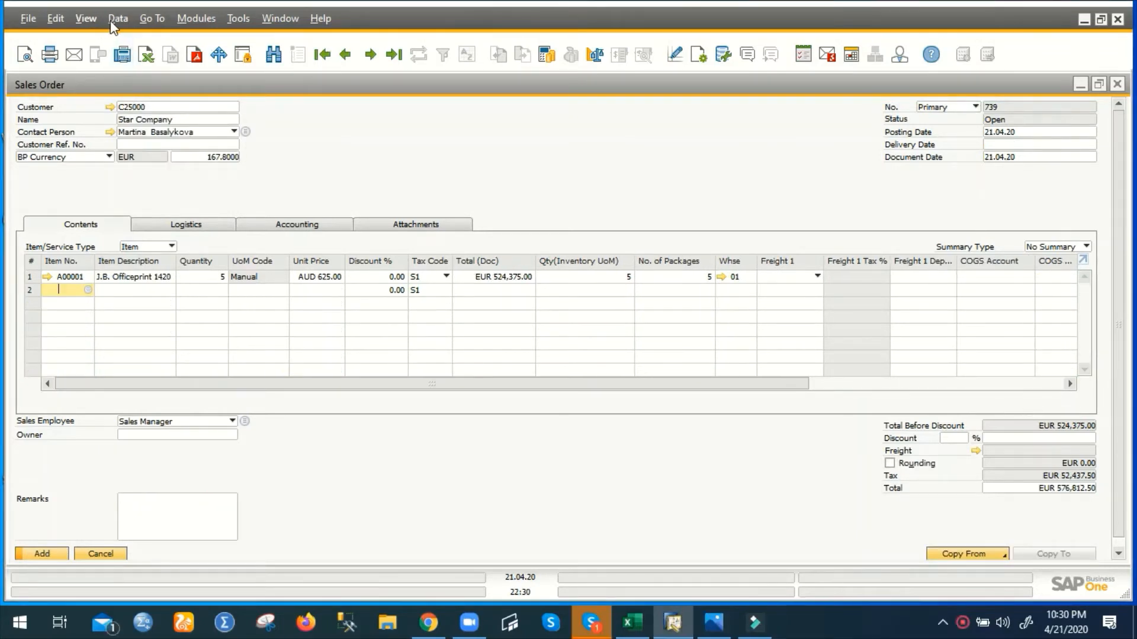
Fill the item numbers of rows 2 and 3 with A00001 by copying each from the cell above.
{"action": "left_click", "coordinate": [120, 19]}
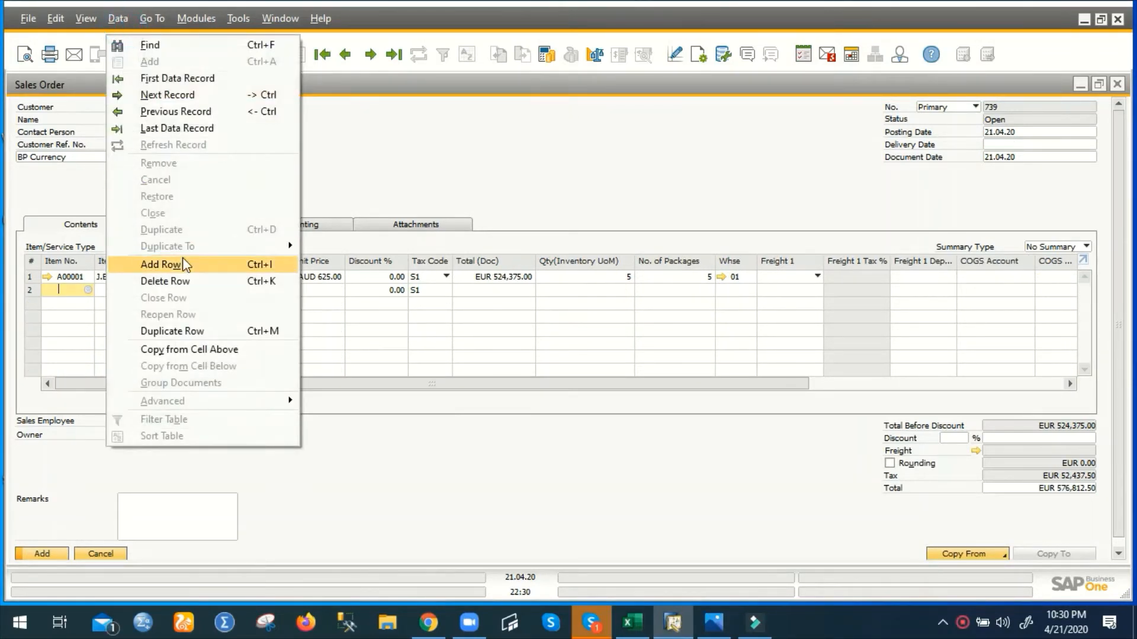
{"action": "left_click", "coordinate": [186, 353]}
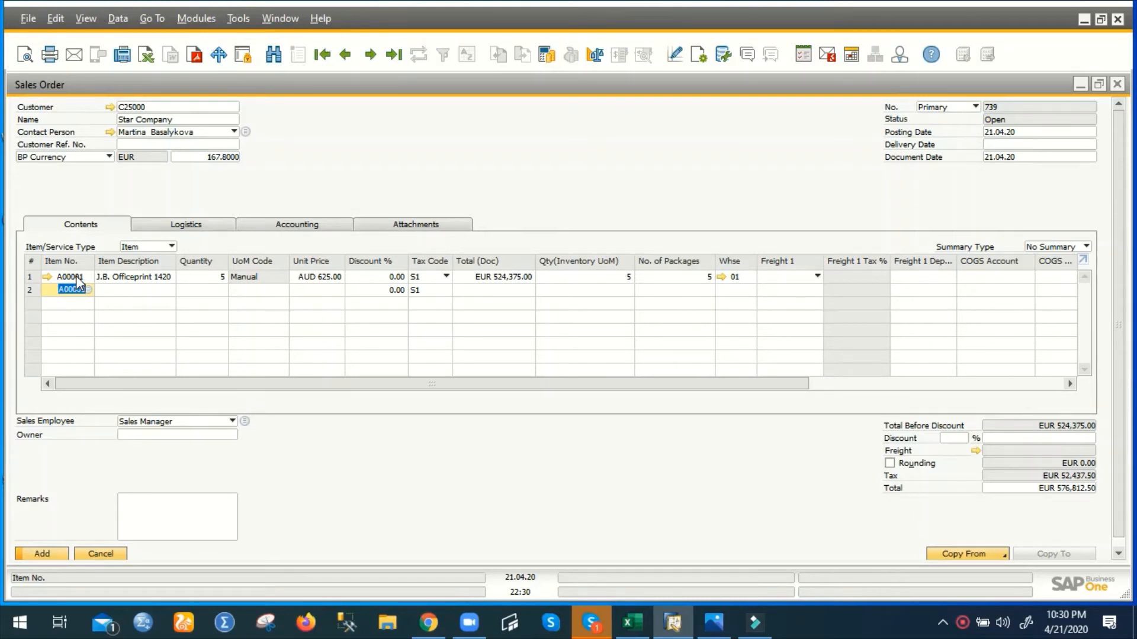
{"action": "left_click", "coordinate": [140, 276]}
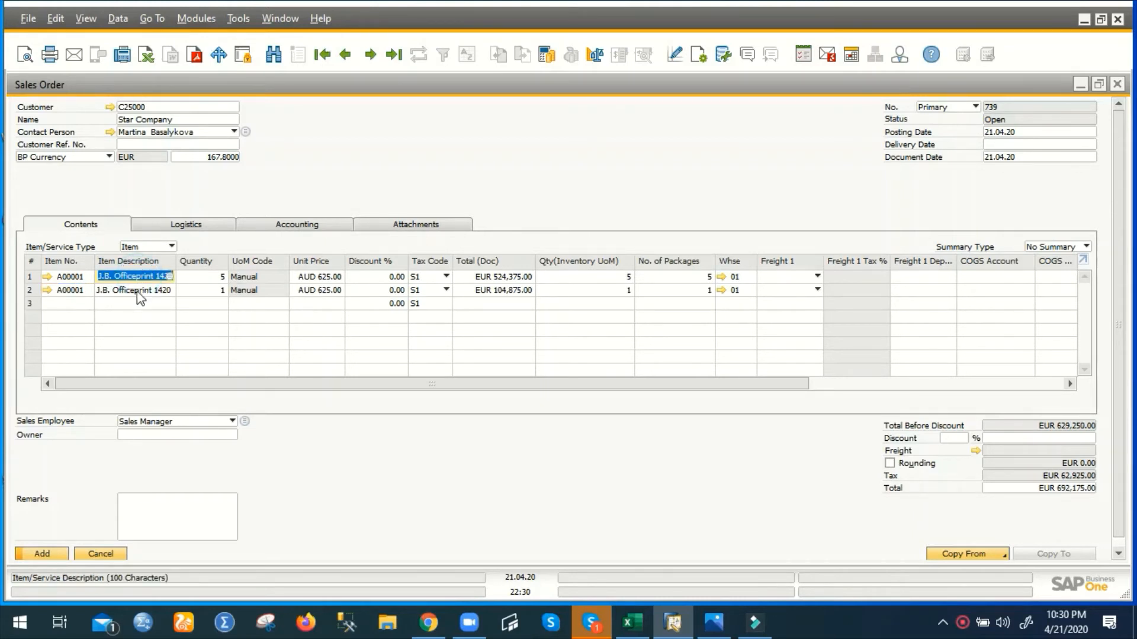
{"action": "left_click", "coordinate": [79, 302]}
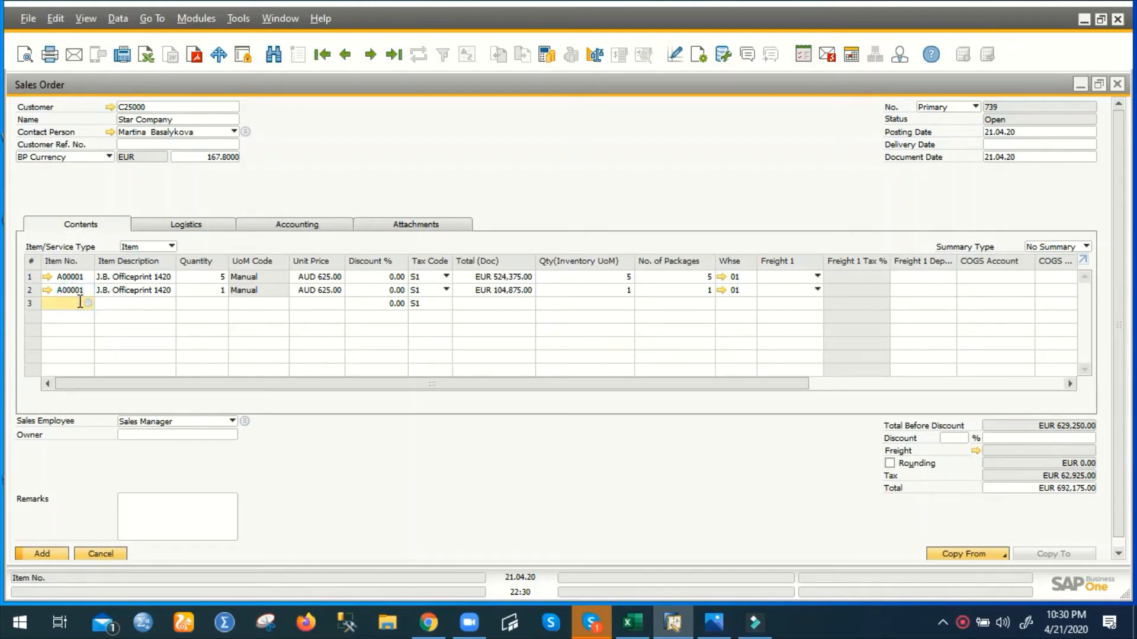
{"action": "key", "text": "ctrl+Up"}
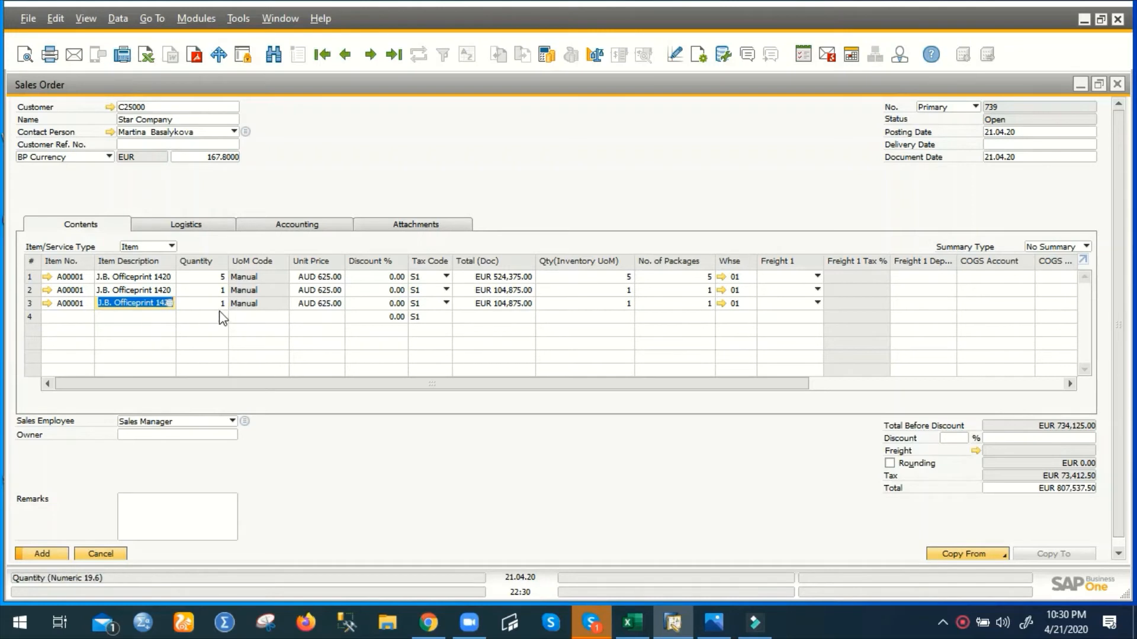
Copy the quantity of 1 into the first row from the cell below.
{"action": "left_click", "coordinate": [225, 277]}
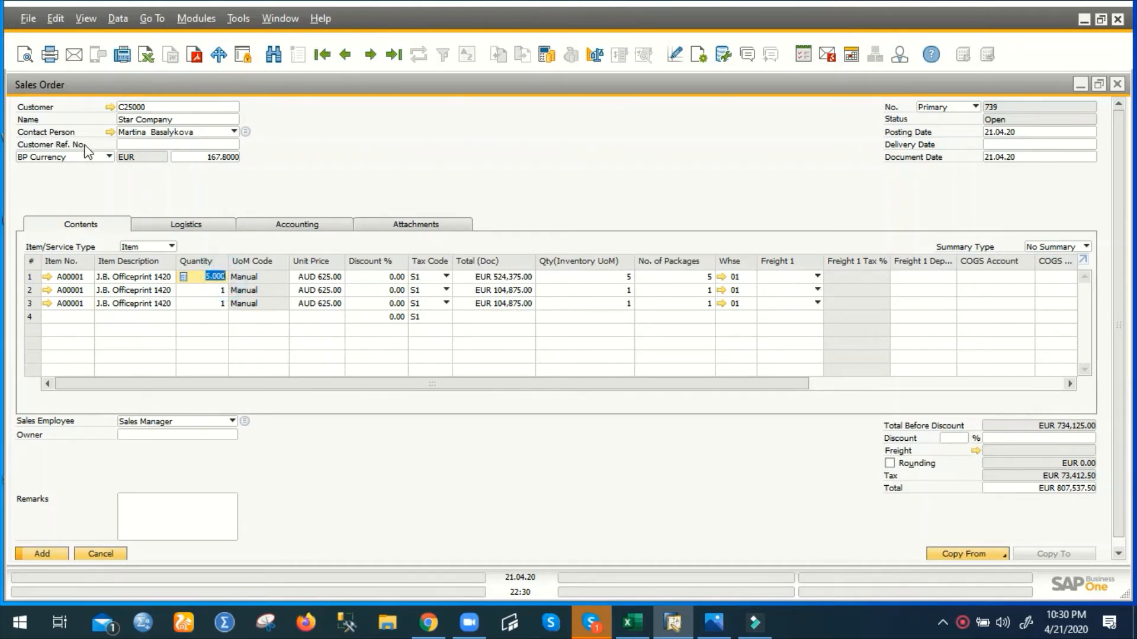
{"action": "left_click", "coordinate": [119, 18]}
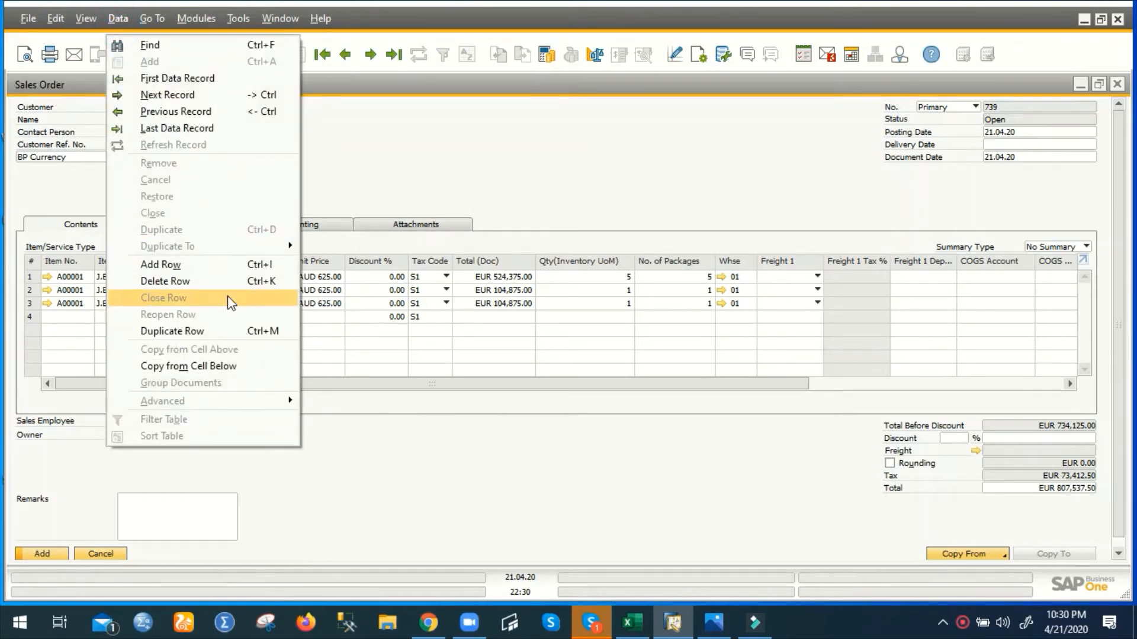
{"action": "left_click", "coordinate": [228, 368]}
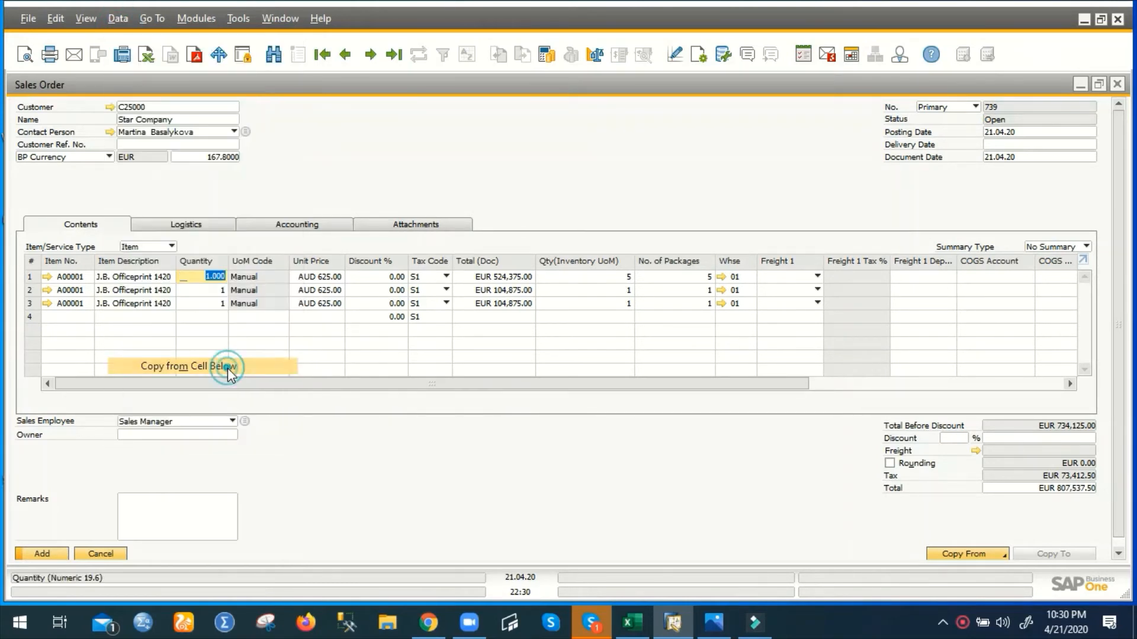
Set the quantity of row 2 to 70, and give row 1 the same quantity of 70.
{"action": "left_click", "coordinate": [221, 290]}
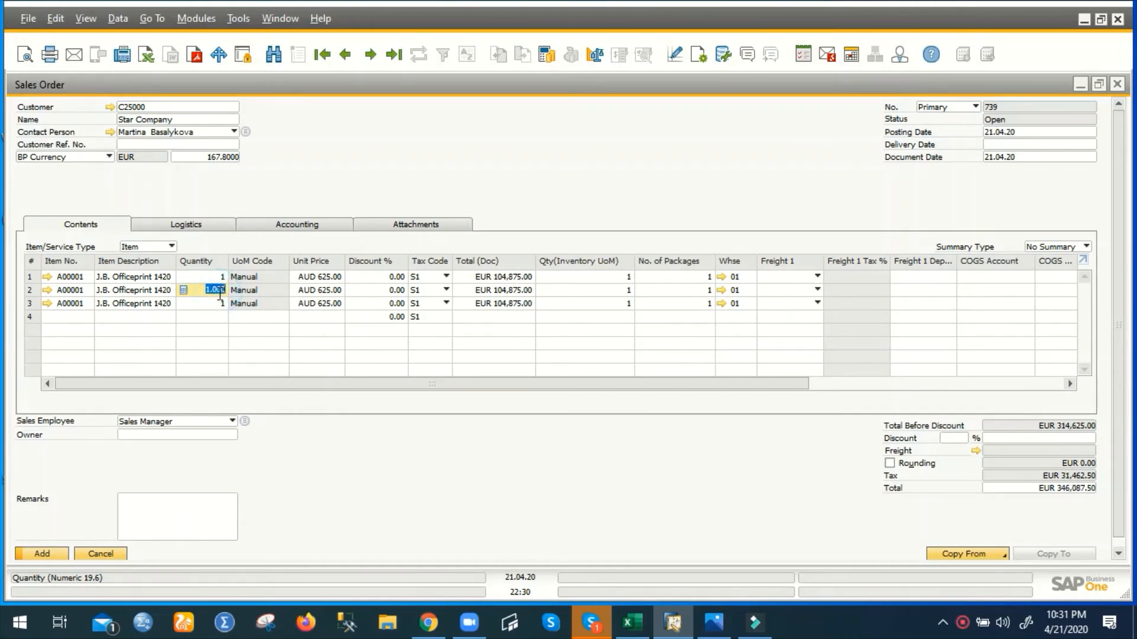
{"action": "type", "text": "1"}
{"action": "type", "text": "0"}
{"action": "key", "text": "Tab"}
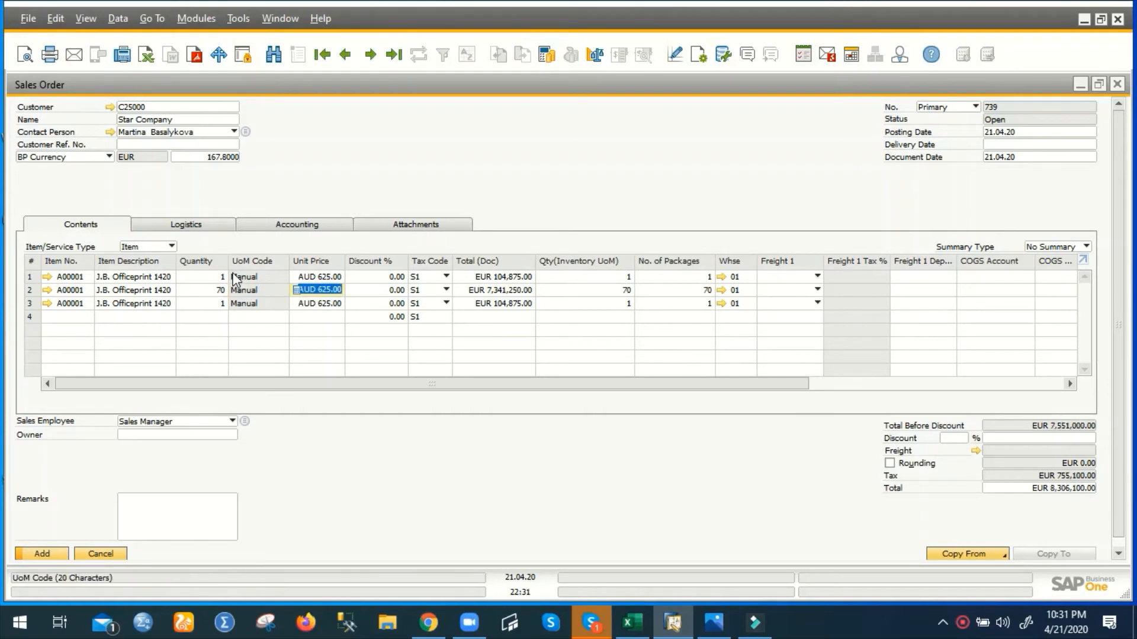
{"action": "left_click", "coordinate": [213, 291]}
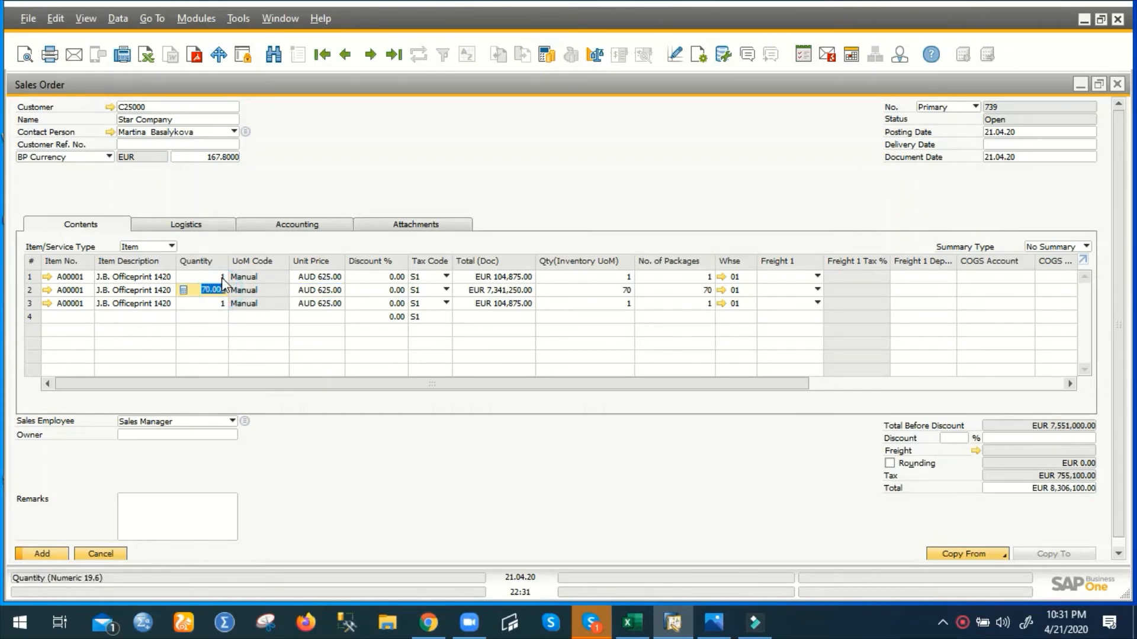
{"action": "left_click", "coordinate": [217, 277]}
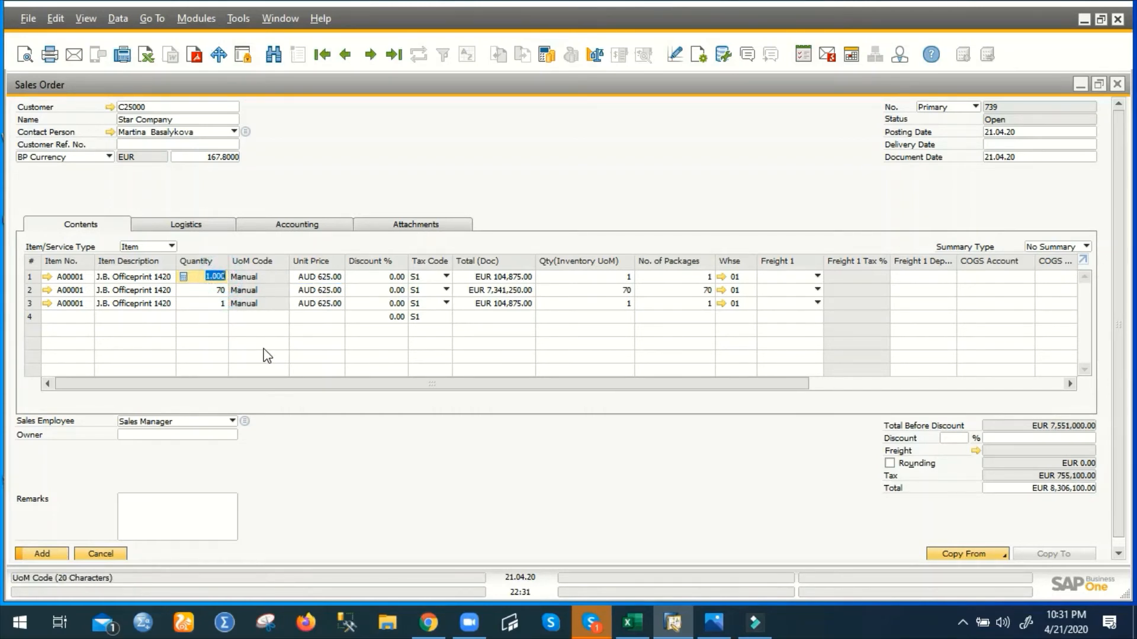
{"action": "type", "text": "70"}
{"action": "key", "text": "Tab"}
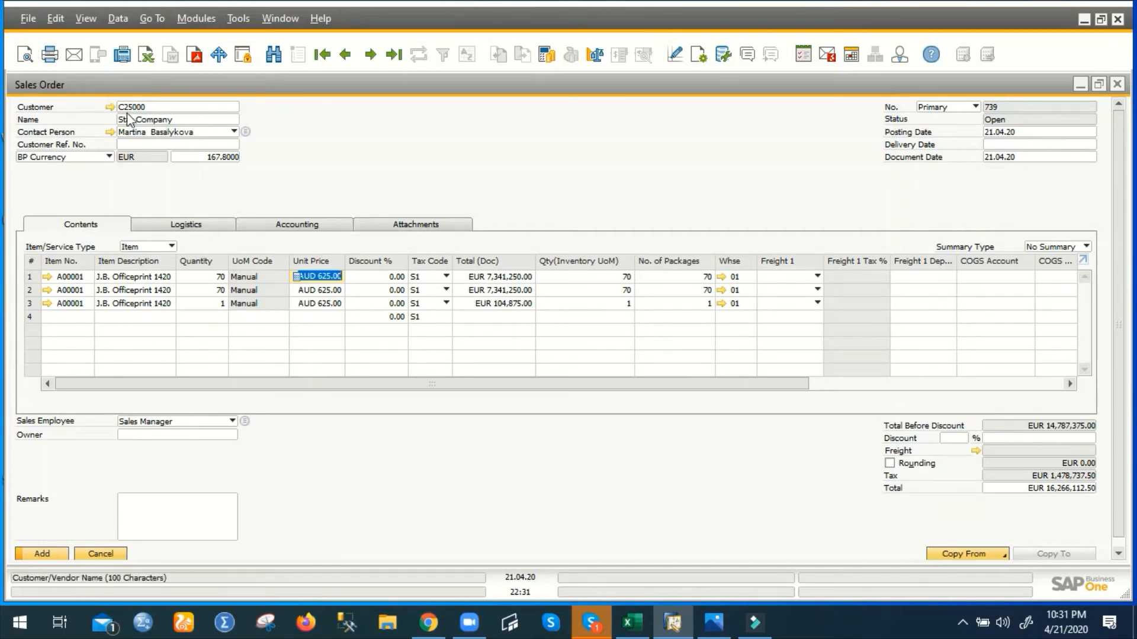
{"action": "left_click", "coordinate": [151, 19]}
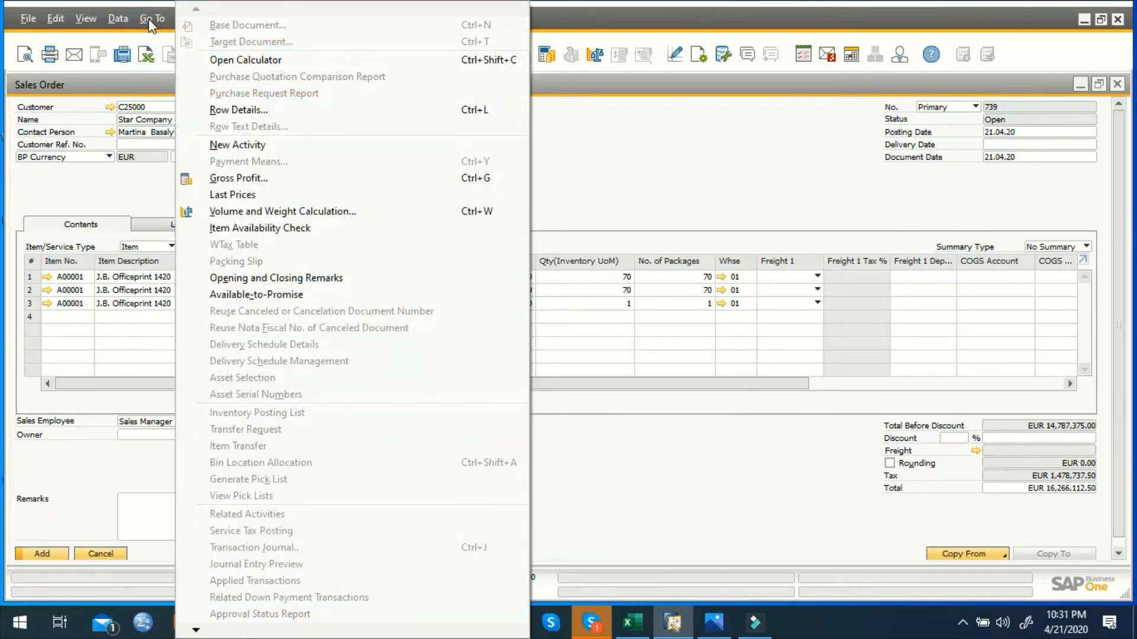
{"action": "left_click", "coordinate": [669, 187]}
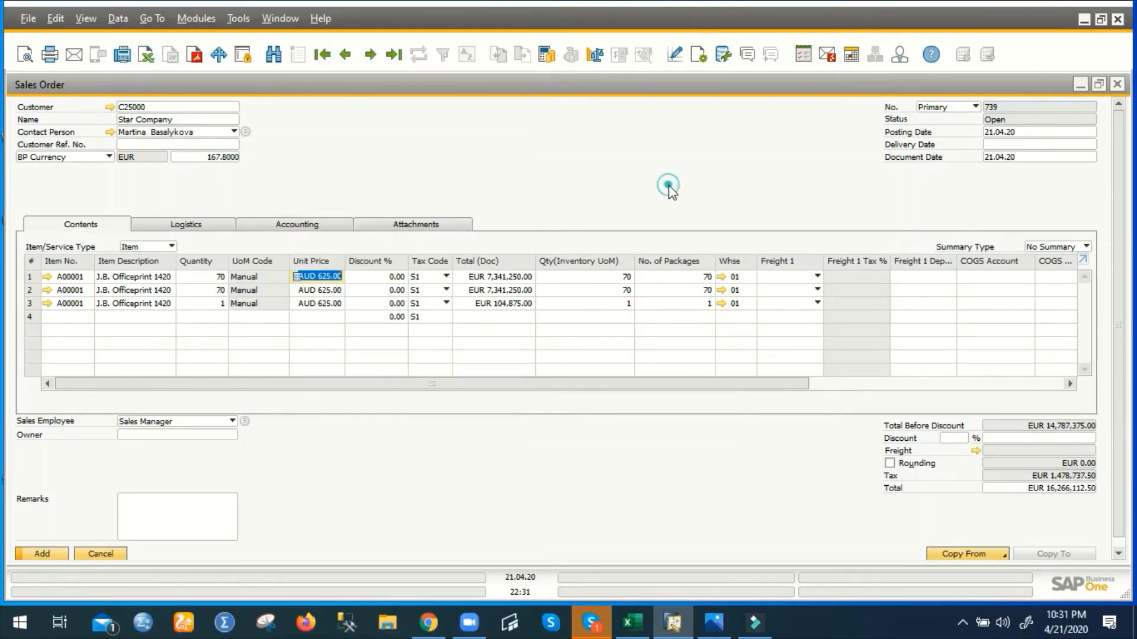
{"action": "left_click", "coordinate": [1116, 86]}
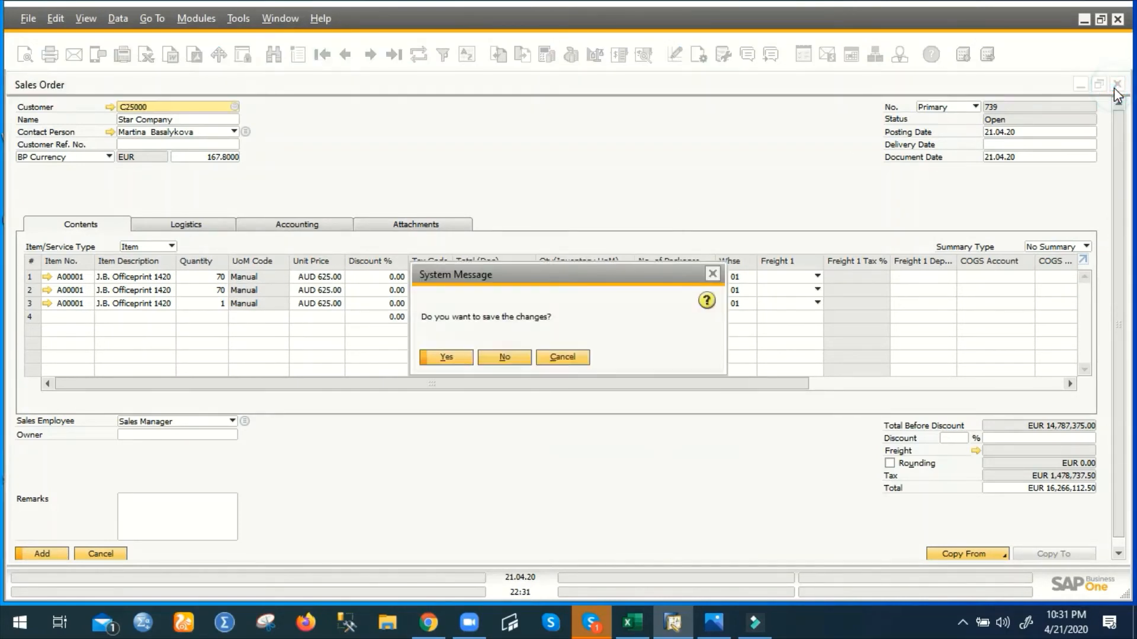
{"action": "left_click", "coordinate": [562, 357]}
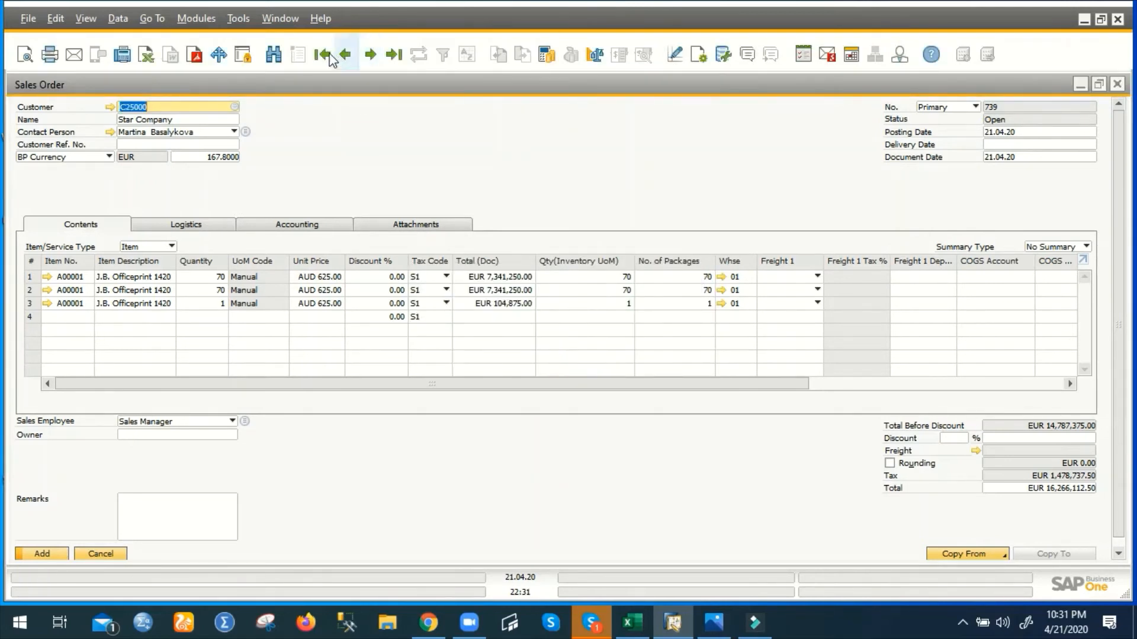
Go to the first sales order record without saving the current draft, and open its base document.
{"action": "left_click", "coordinate": [325, 55]}
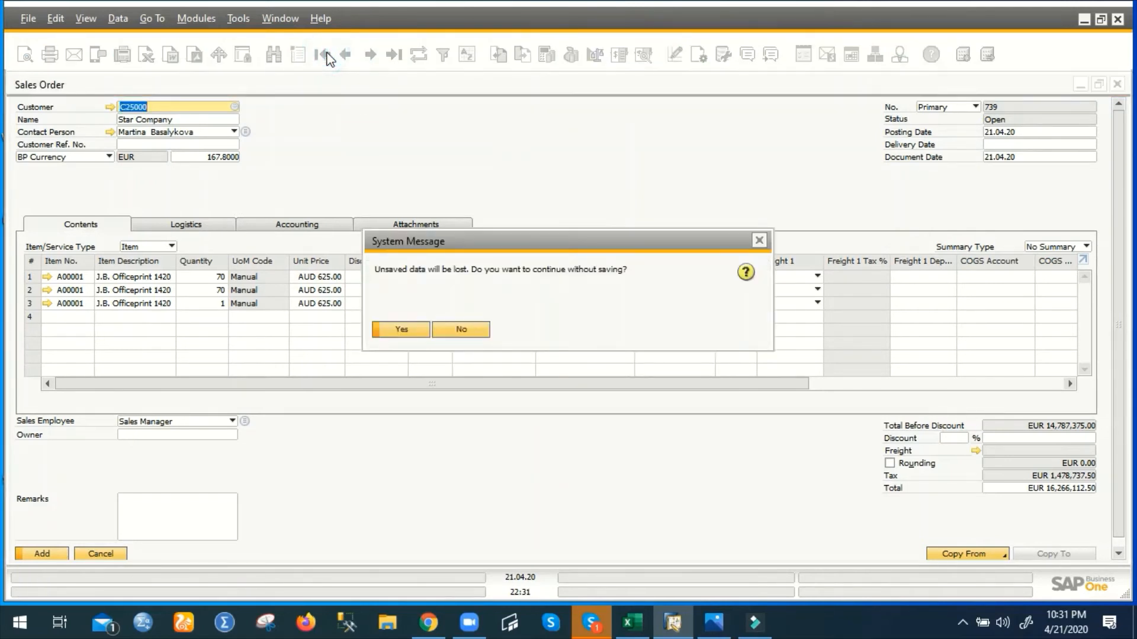
{"action": "left_click", "coordinate": [400, 335]}
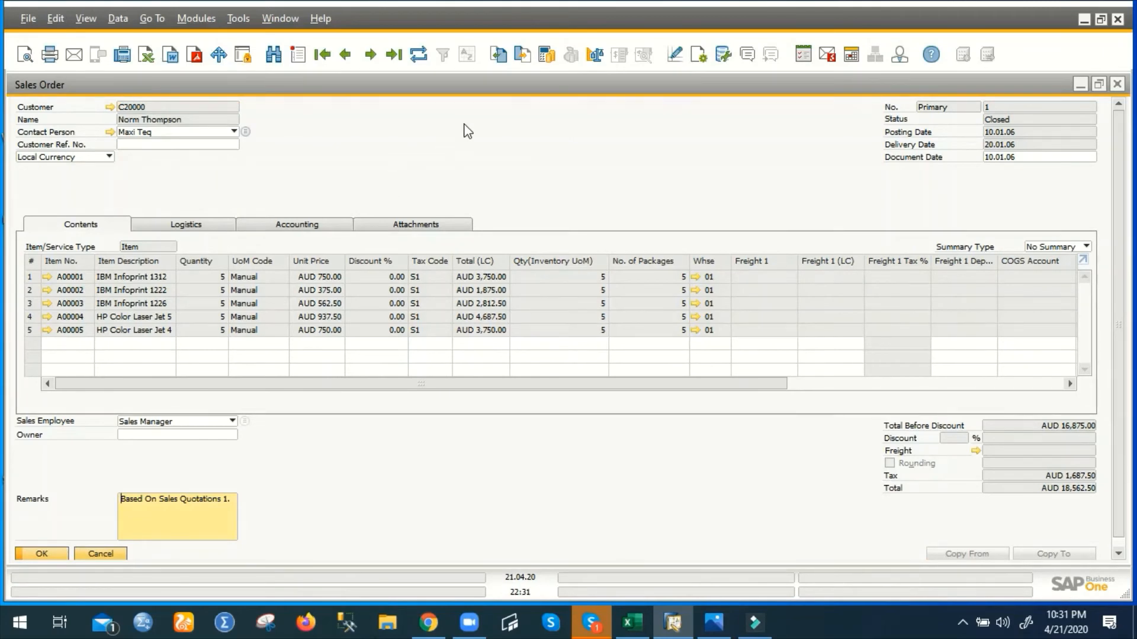
{"action": "left_click", "coordinate": [153, 18]}
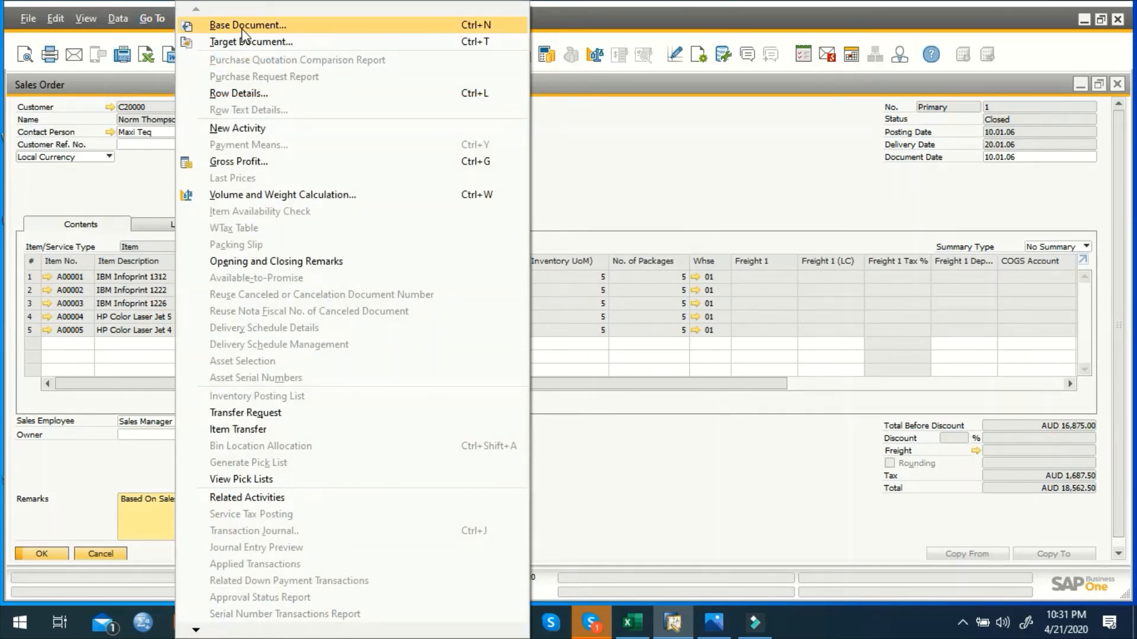
{"action": "left_click", "coordinate": [272, 27]}
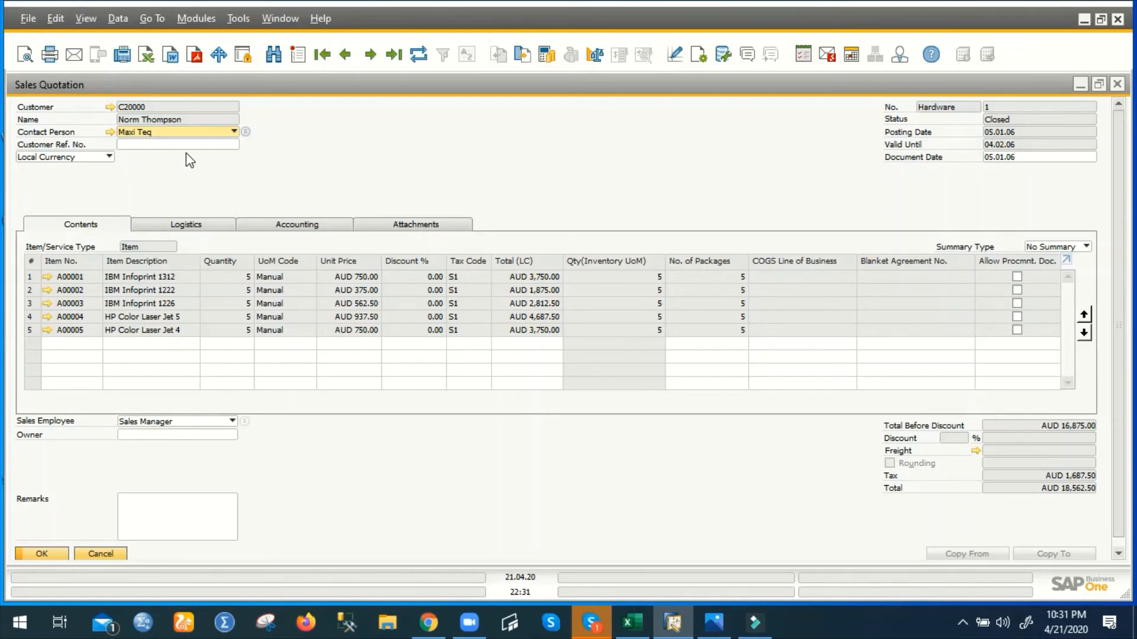
Open the sales quotation's relationship map, view it maximized to examine the linked documents, and close it.
{"action": "right_click", "coordinate": [395, 158]}
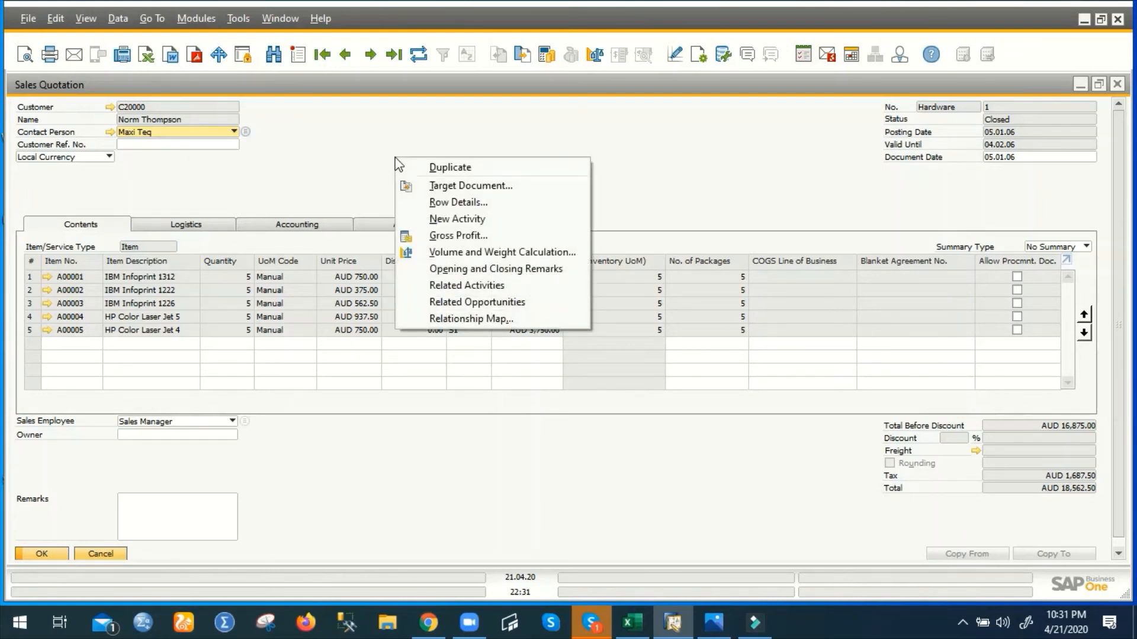
{"action": "left_click", "coordinate": [478, 318]}
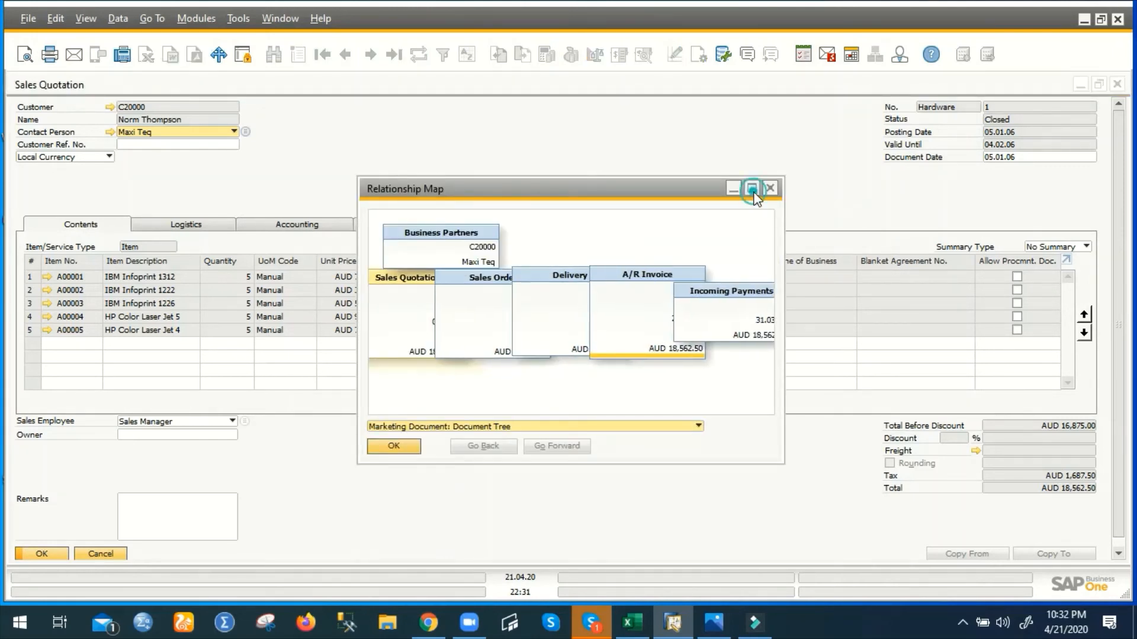
{"action": "left_click", "coordinate": [751, 188]}
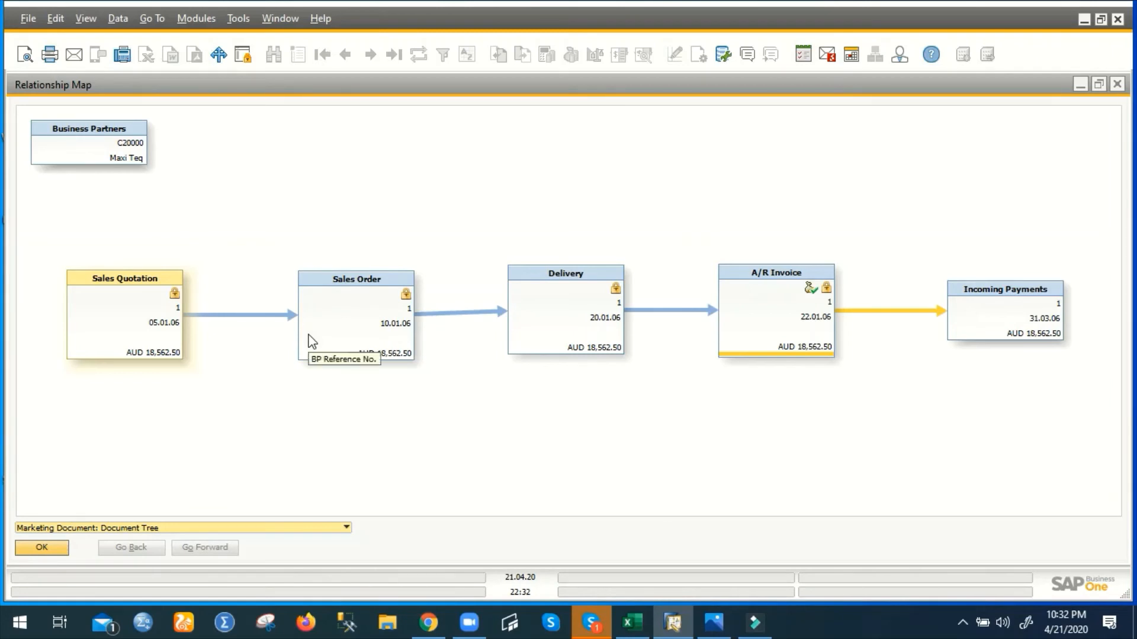
{"action": "left_click", "coordinate": [167, 300]}
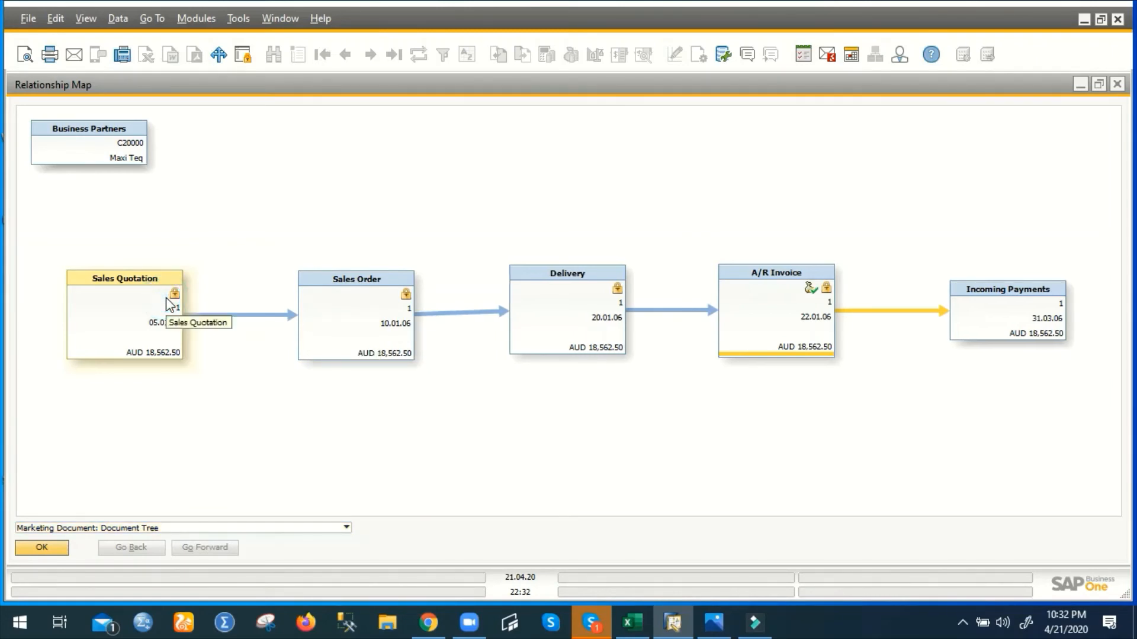
{"action": "left_click", "coordinate": [1116, 84]}
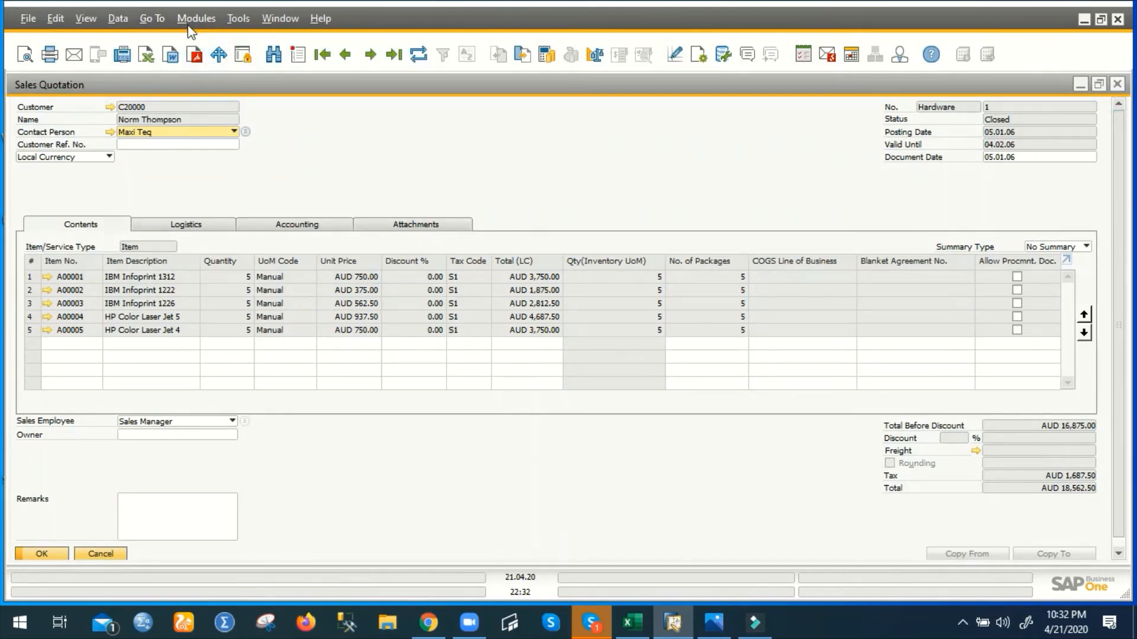
Open the target document of the sales quotation, and close it to return to the quotation.
{"action": "left_click", "coordinate": [149, 20]}
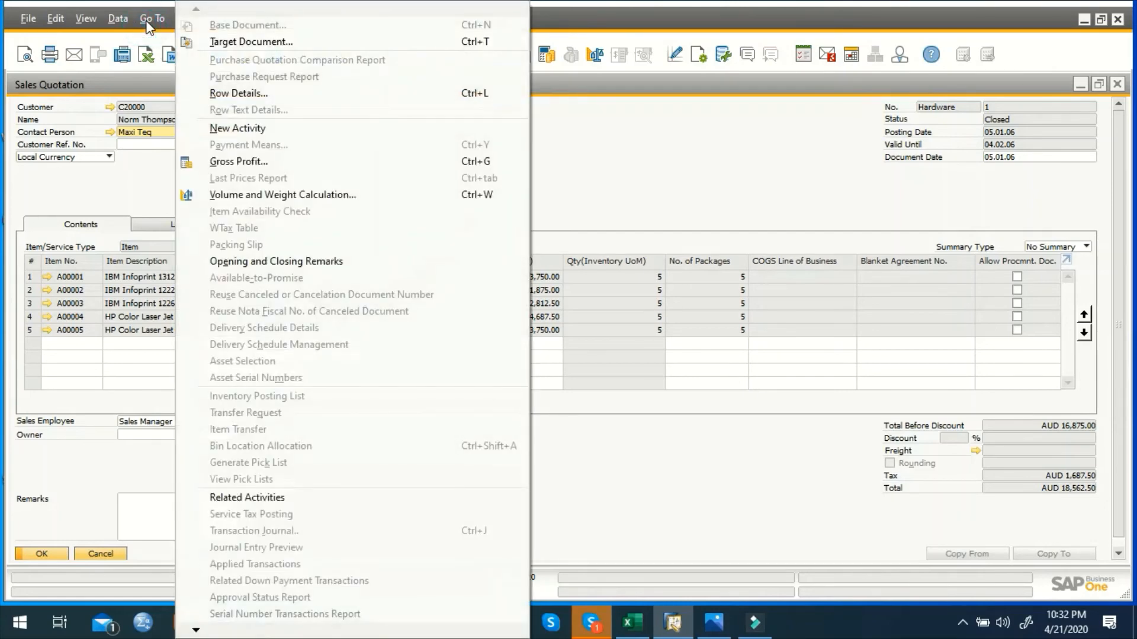
{"action": "left_click", "coordinate": [212, 42]}
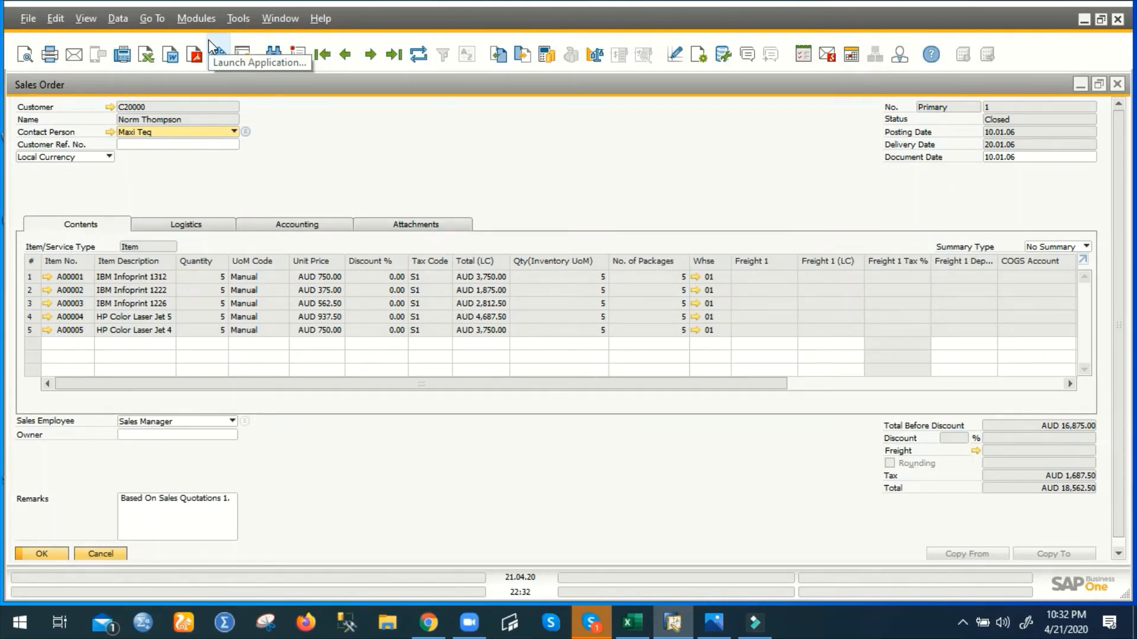
{"action": "left_click", "coordinate": [1119, 86]}
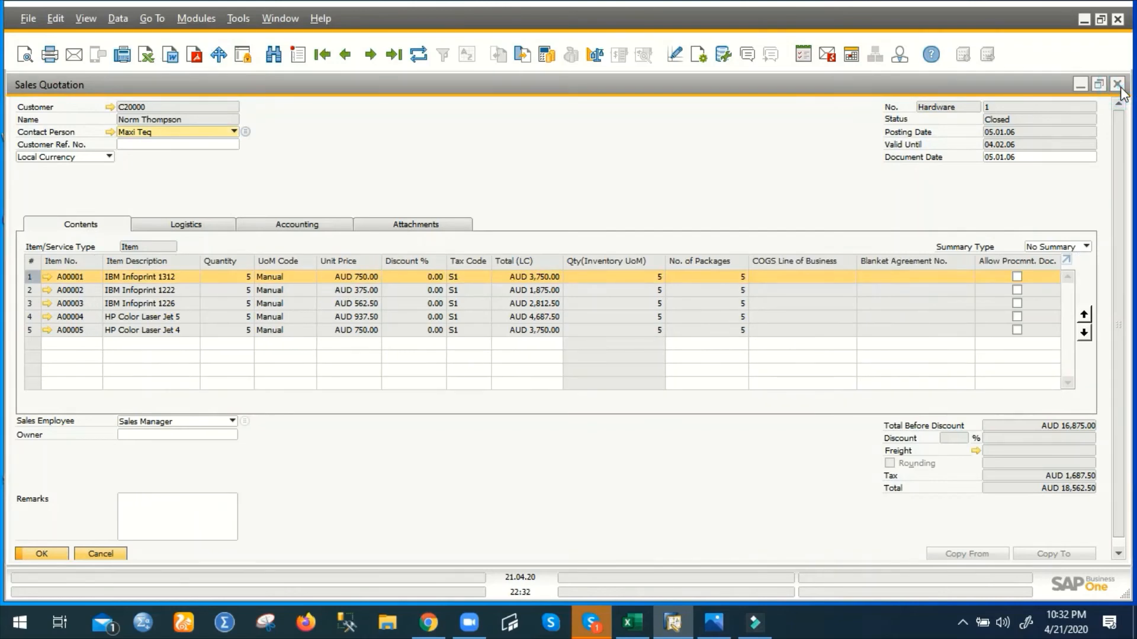
Open the row details for the IBM Infoprint 1312 line of the sales quotation.
{"action": "left_click", "coordinate": [155, 19]}
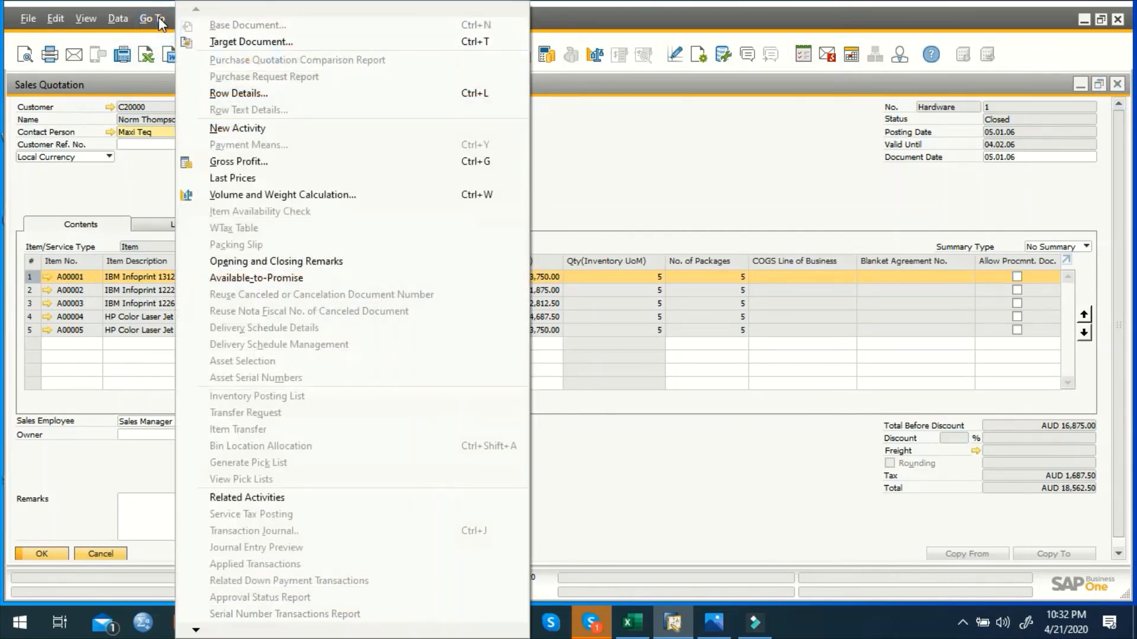
{"action": "left_click", "coordinate": [294, 95]}
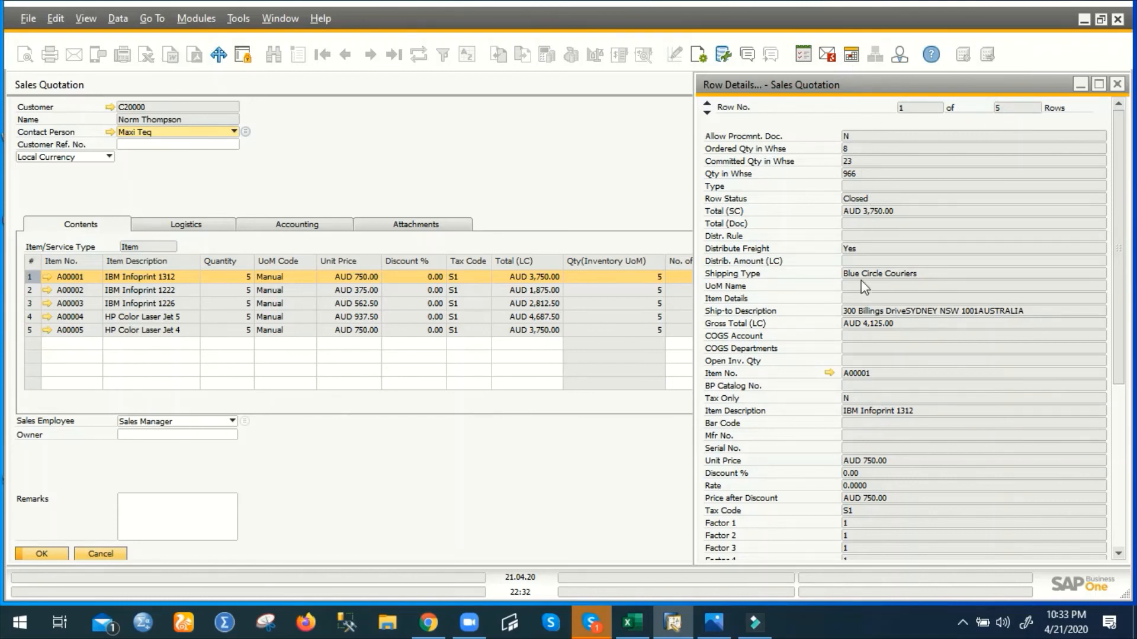
Show the row details for the IBM Infoprint 1222 line of the sales quotation, examine all their fields, and close them.
{"action": "left_click", "coordinate": [707, 111]}
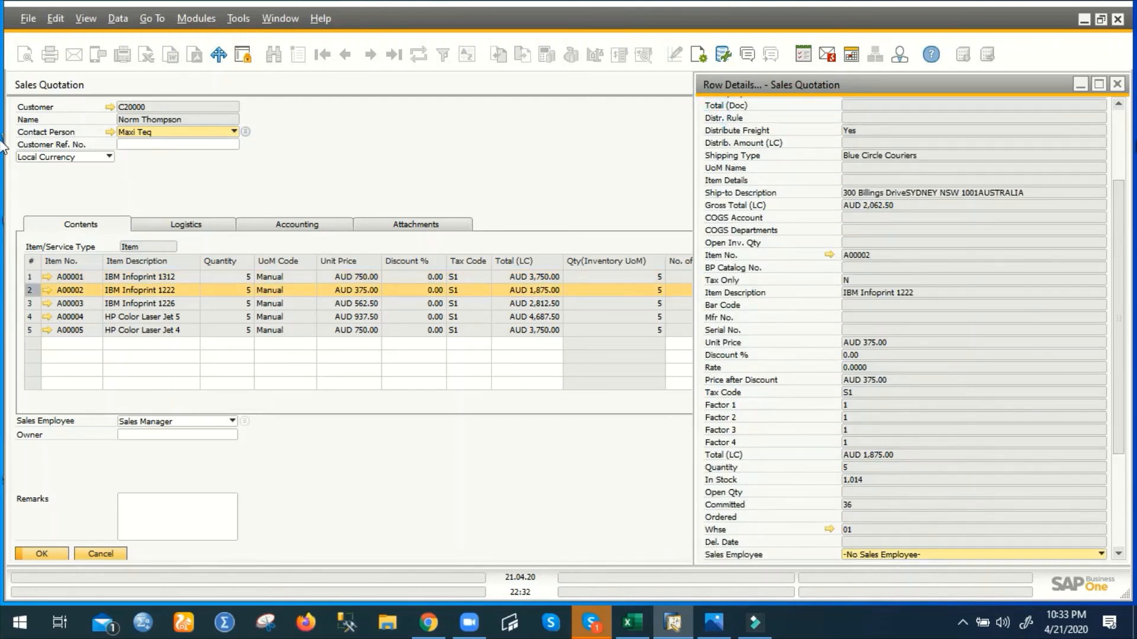
{"action": "left_click", "coordinate": [1117, 123]}
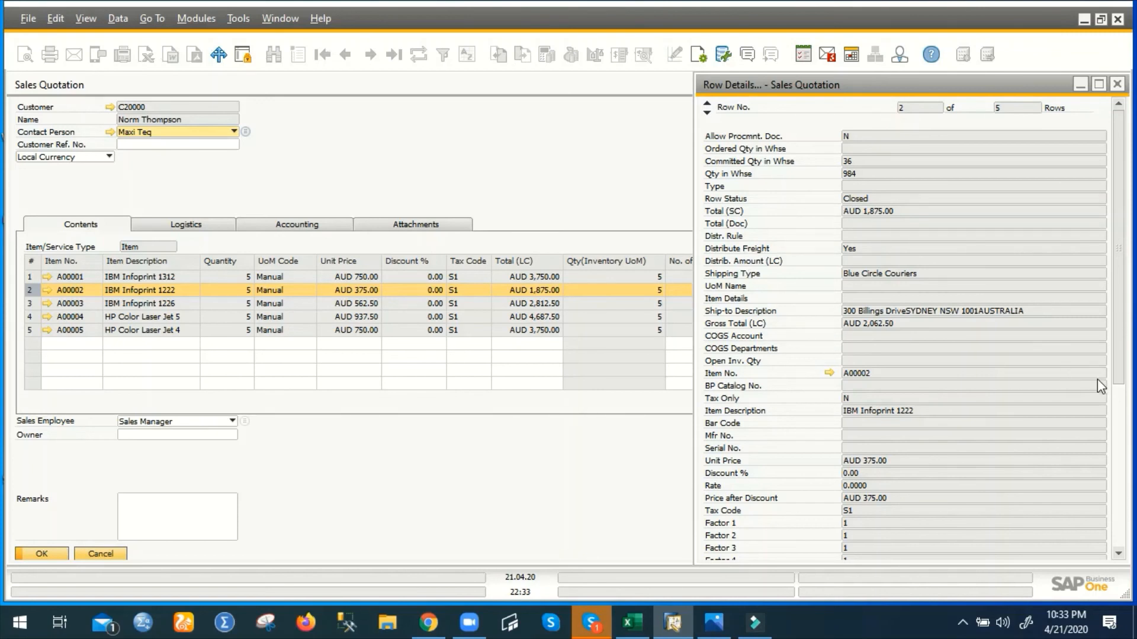
{"action": "left_click", "coordinate": [1119, 414]}
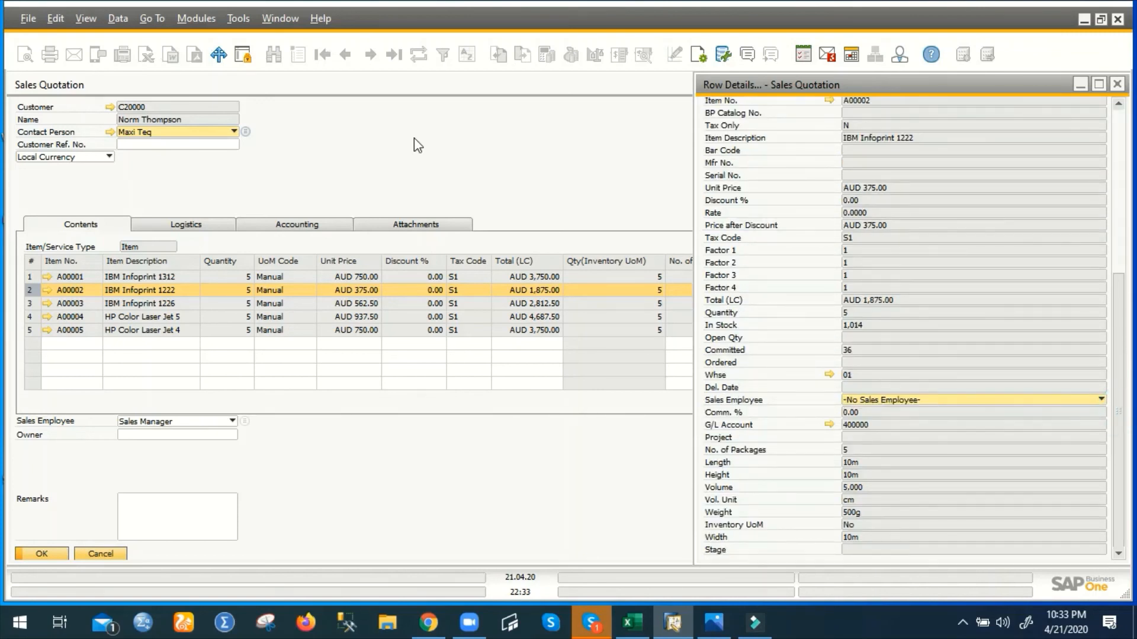
{"action": "left_click", "coordinate": [1118, 84]}
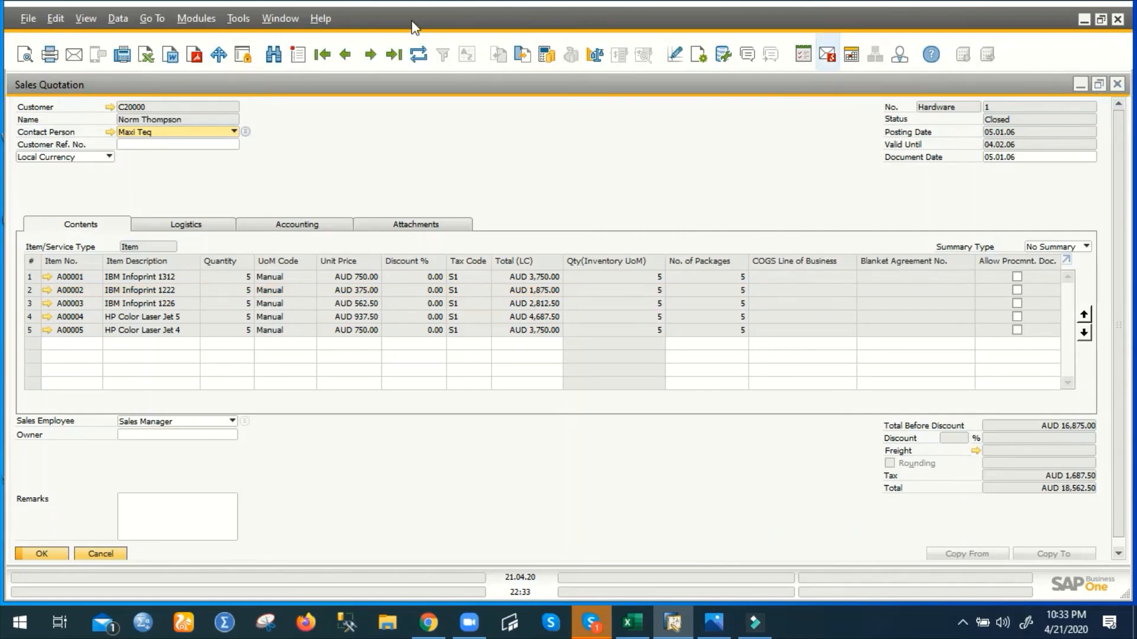
View the gross profit calculation for the sales quotation and close it without changes.
{"action": "left_click", "coordinate": [151, 21]}
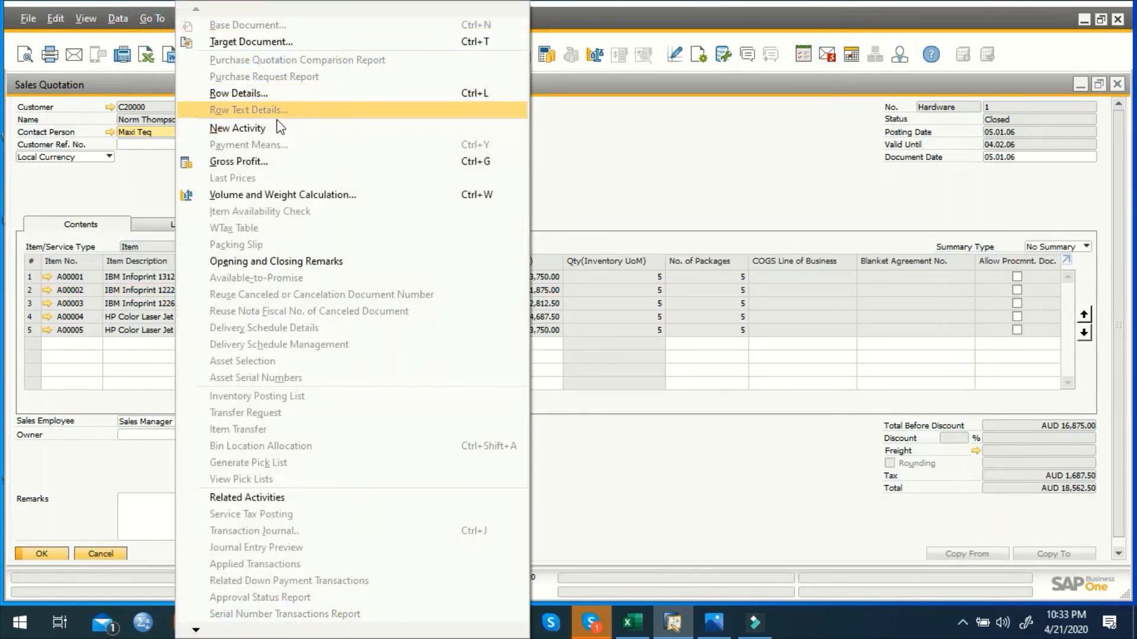
{"action": "left_click", "coordinate": [269, 166]}
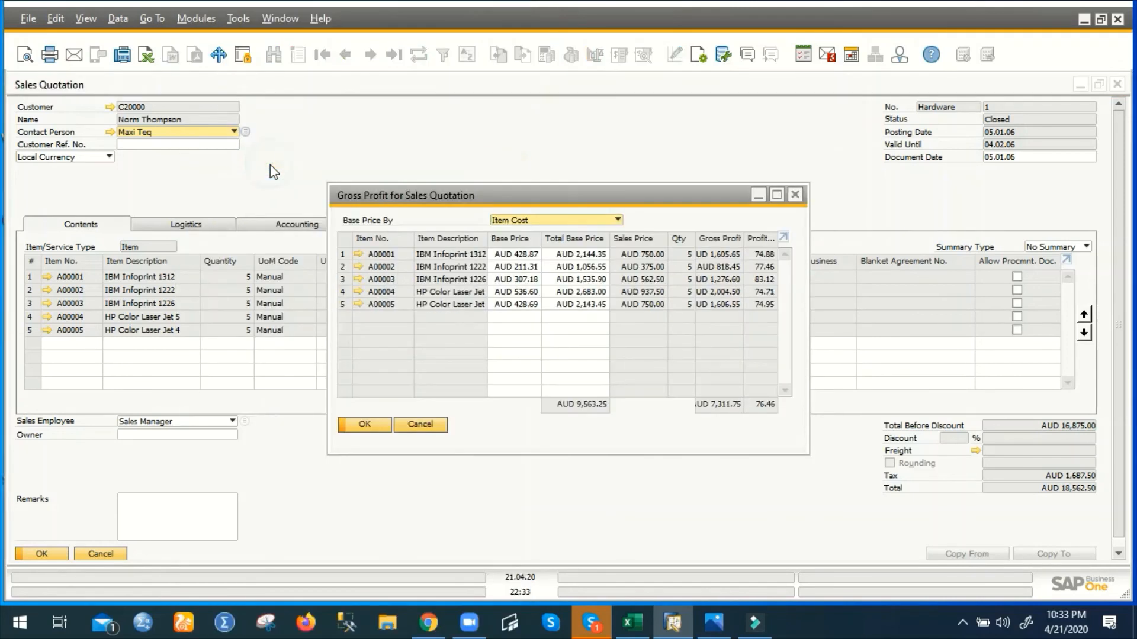
{"action": "left_click", "coordinate": [795, 195]}
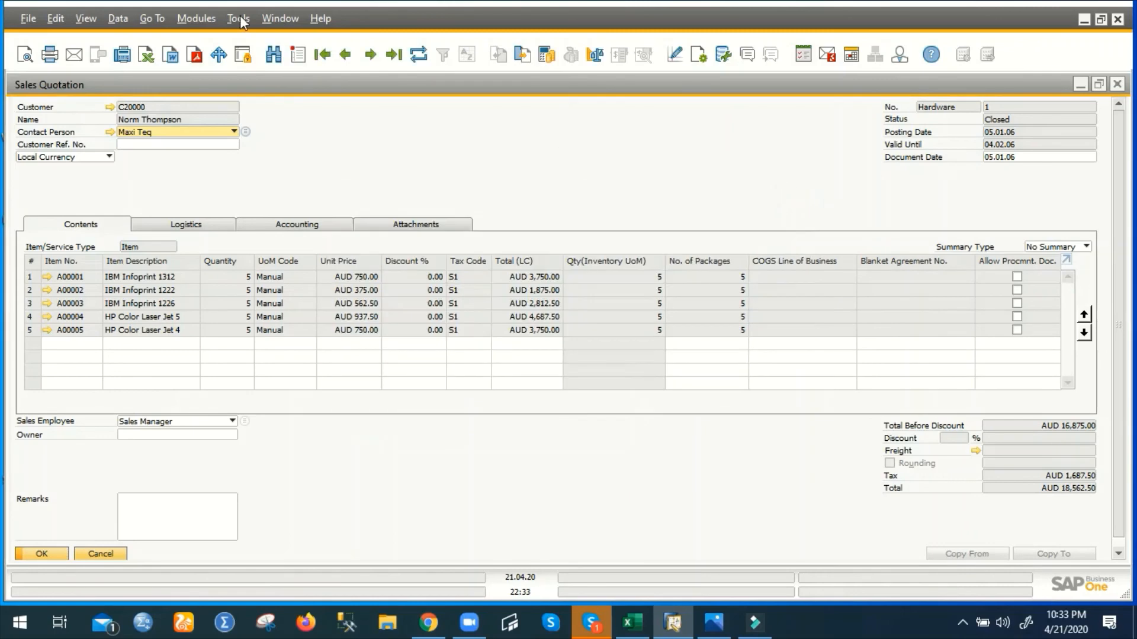
{"action": "left_click", "coordinate": [164, 20]}
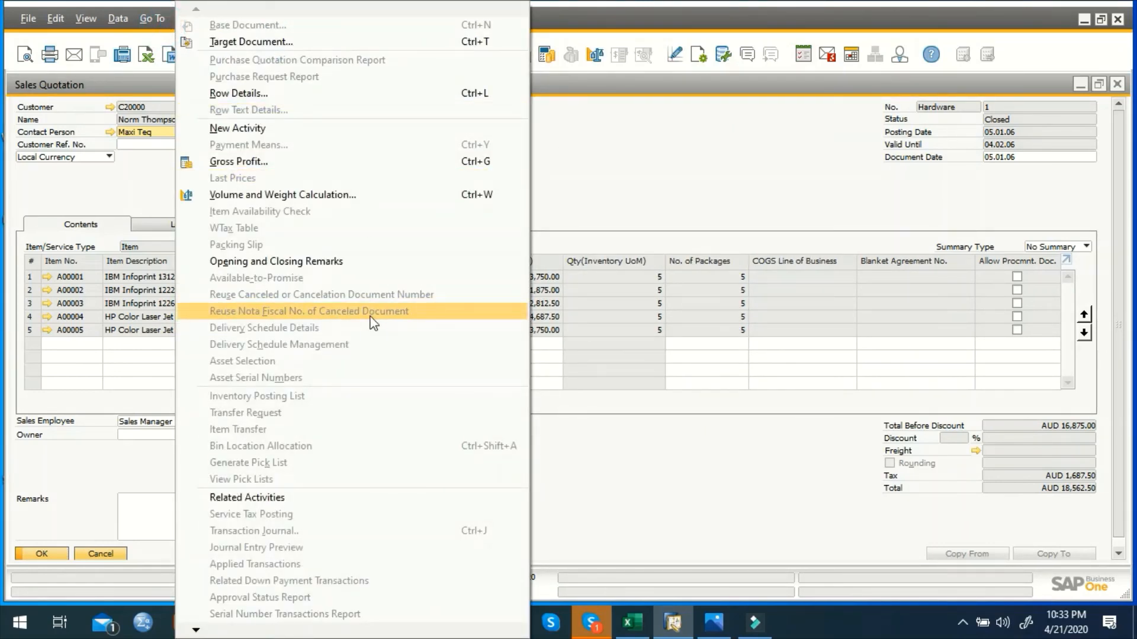
{"action": "left_click", "coordinate": [635, 230]}
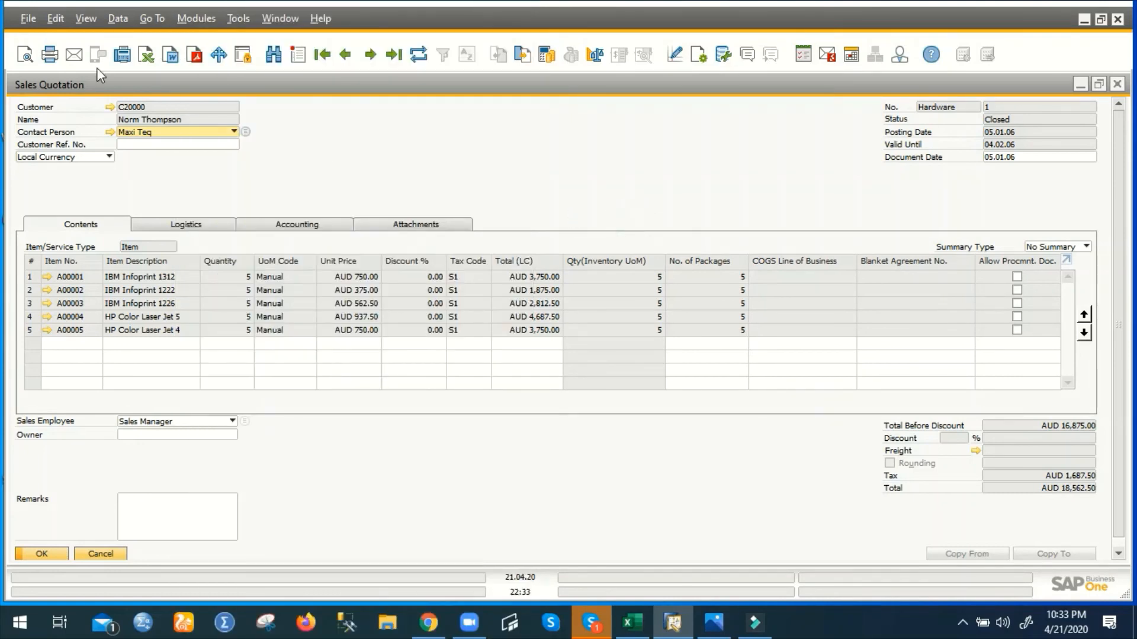
{"action": "left_click", "coordinate": [208, 22]}
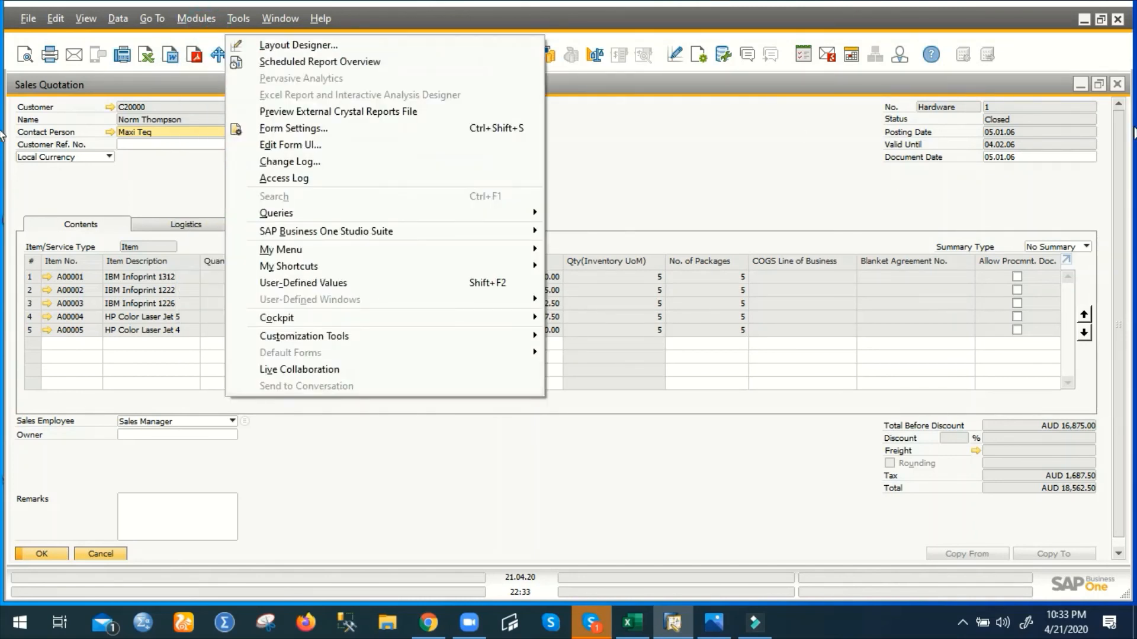
Close the sales quotation, minimize the sales order, and collapse the Sales - A/R module in the module list.
{"action": "left_click", "coordinate": [1118, 86]}
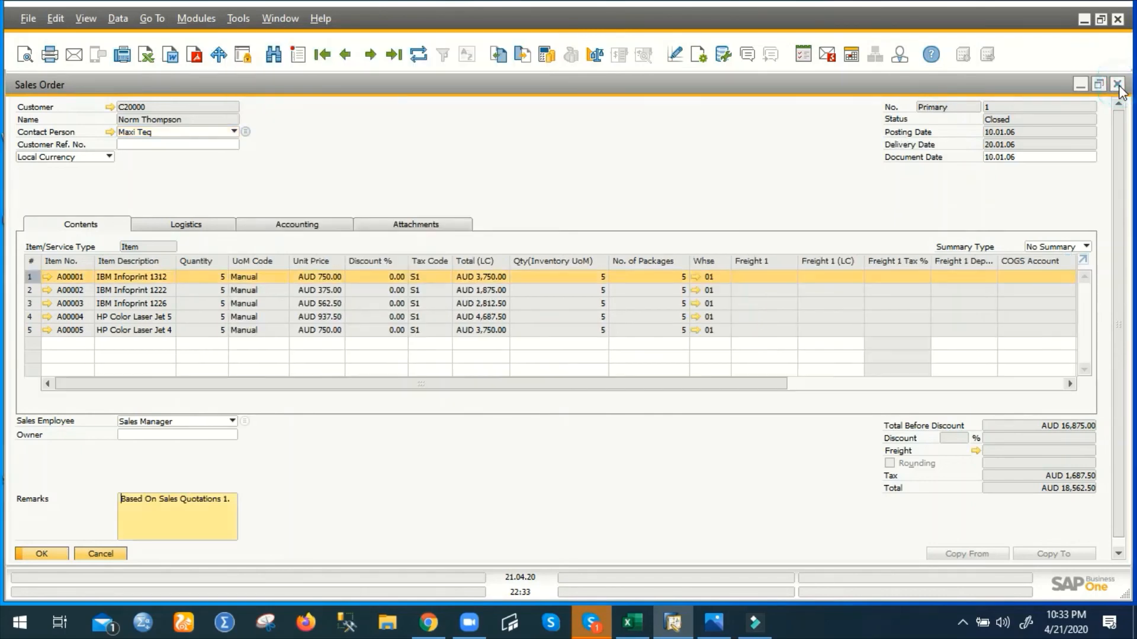
{"action": "left_click", "coordinate": [1080, 84]}
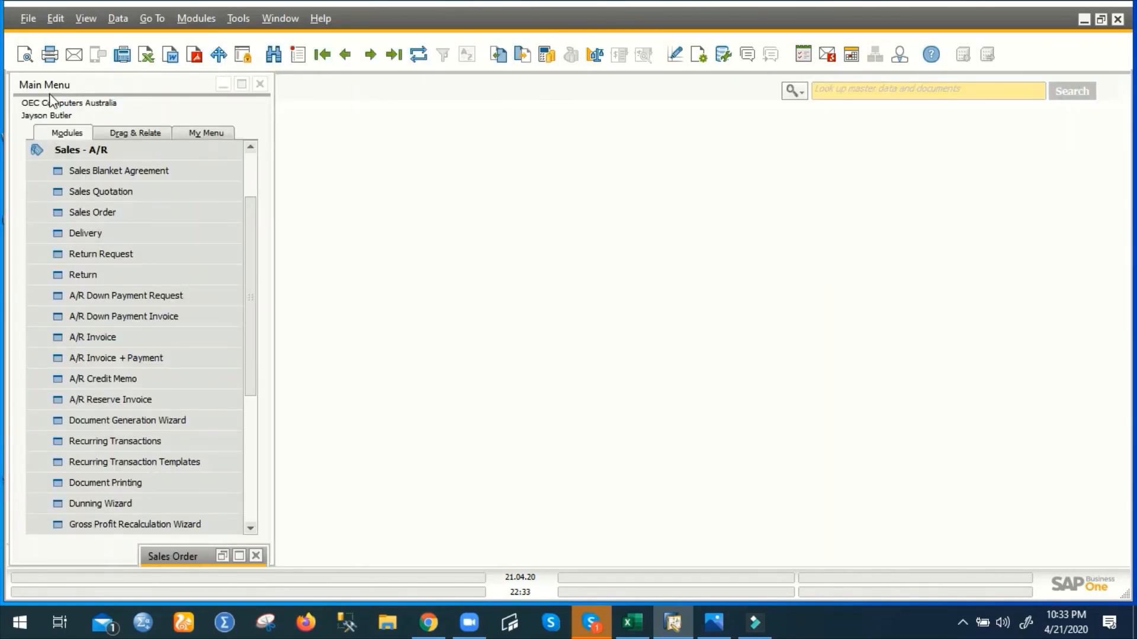
{"action": "left_click", "coordinate": [146, 153]}
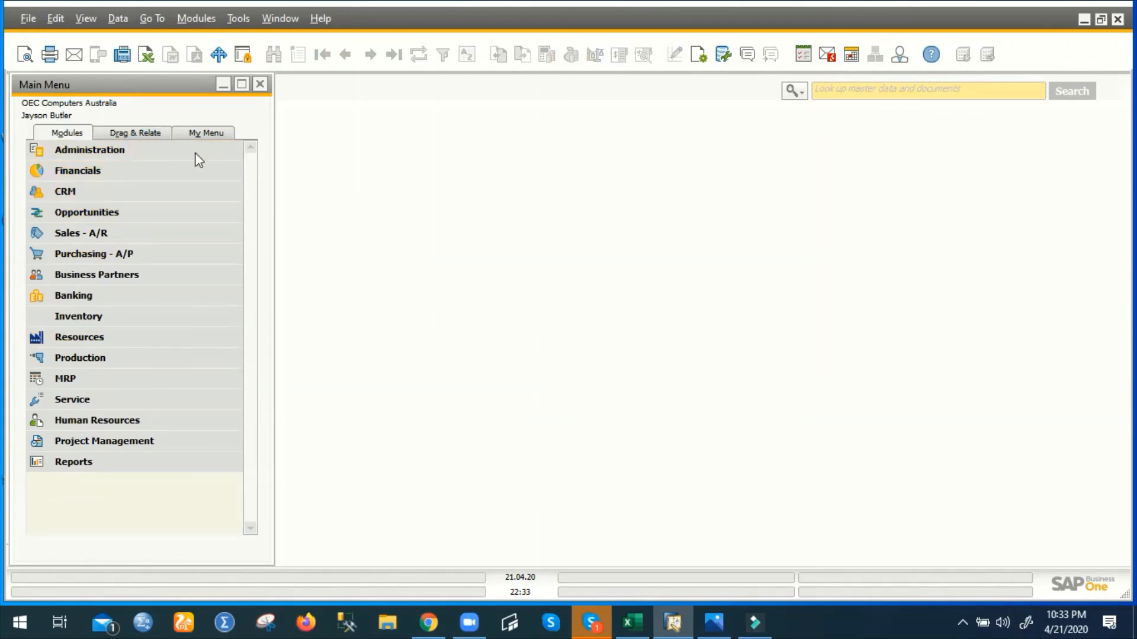
Examine the functions available under modules such as CRM, Sales - A/R and Banking, expanding and collapsing Opportunities in the module list for comparison.
{"action": "left_click", "coordinate": [209, 24]}
{"action": "mouse_move", "coordinate": [223, 63]}
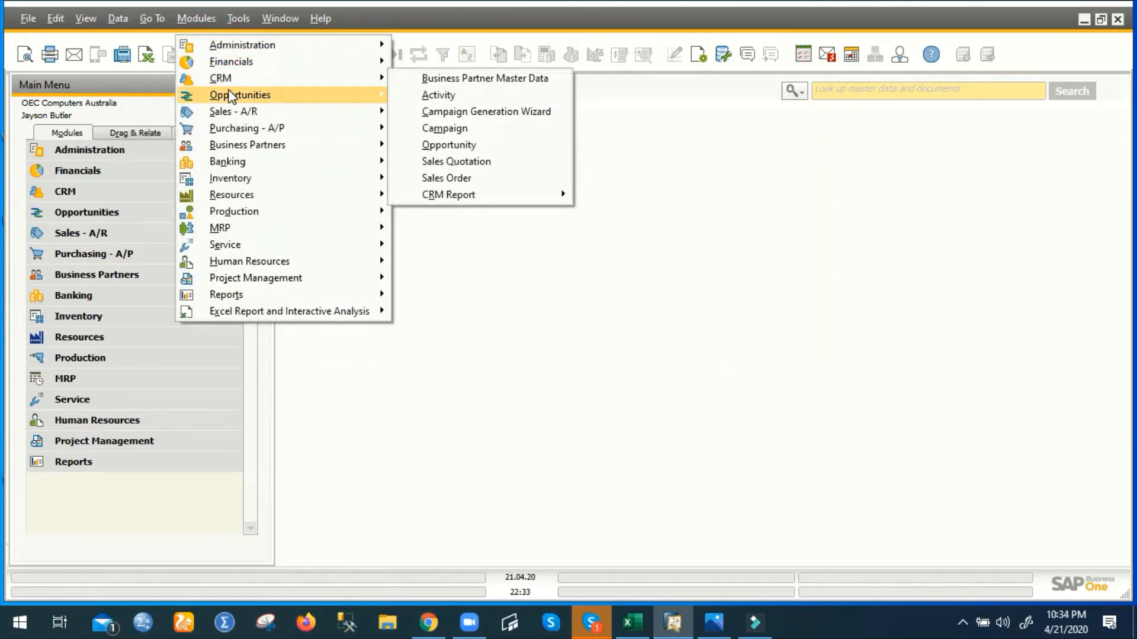
{"action": "mouse_move", "coordinate": [231, 114]}
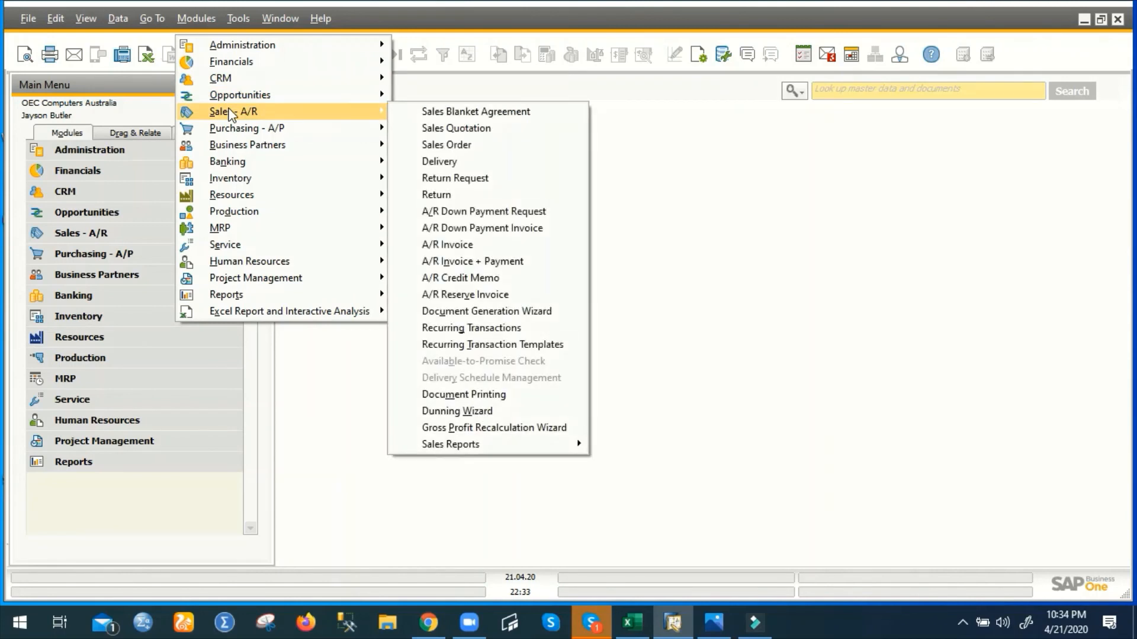
{"action": "left_click", "coordinate": [101, 212]}
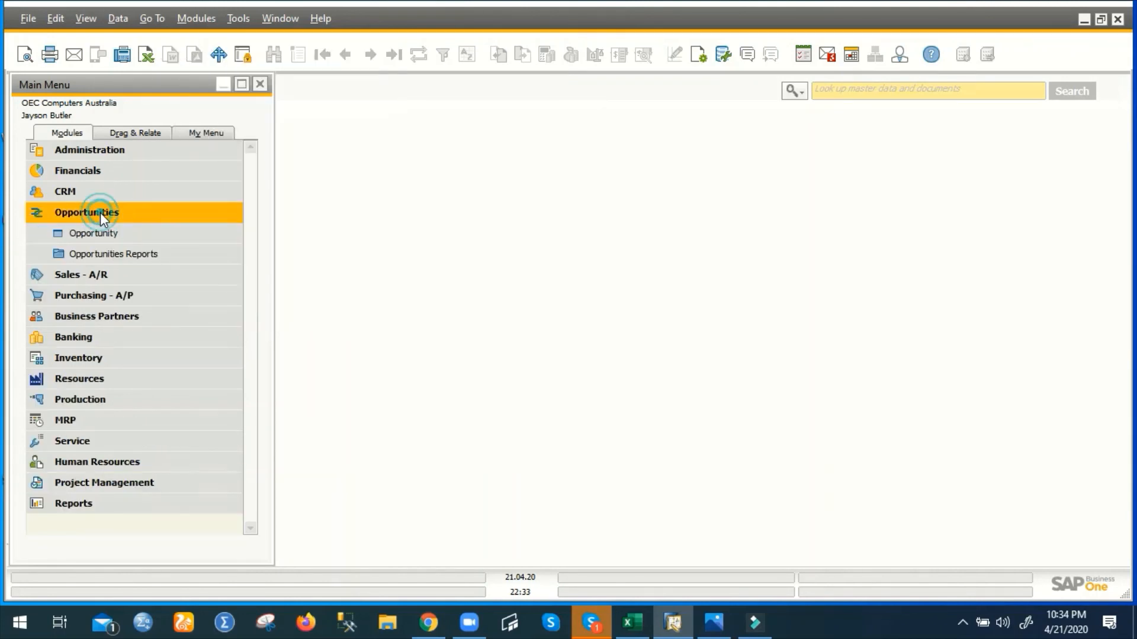
{"action": "left_click", "coordinate": [104, 214]}
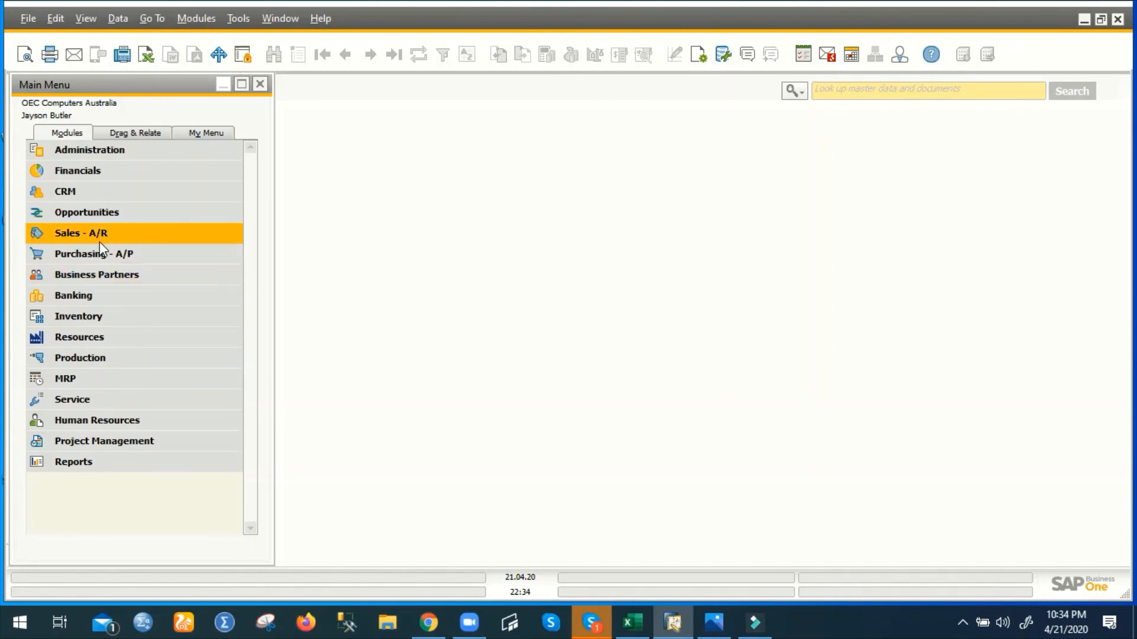
{"action": "left_click", "coordinate": [184, 22]}
{"action": "mouse_move", "coordinate": [275, 163]}
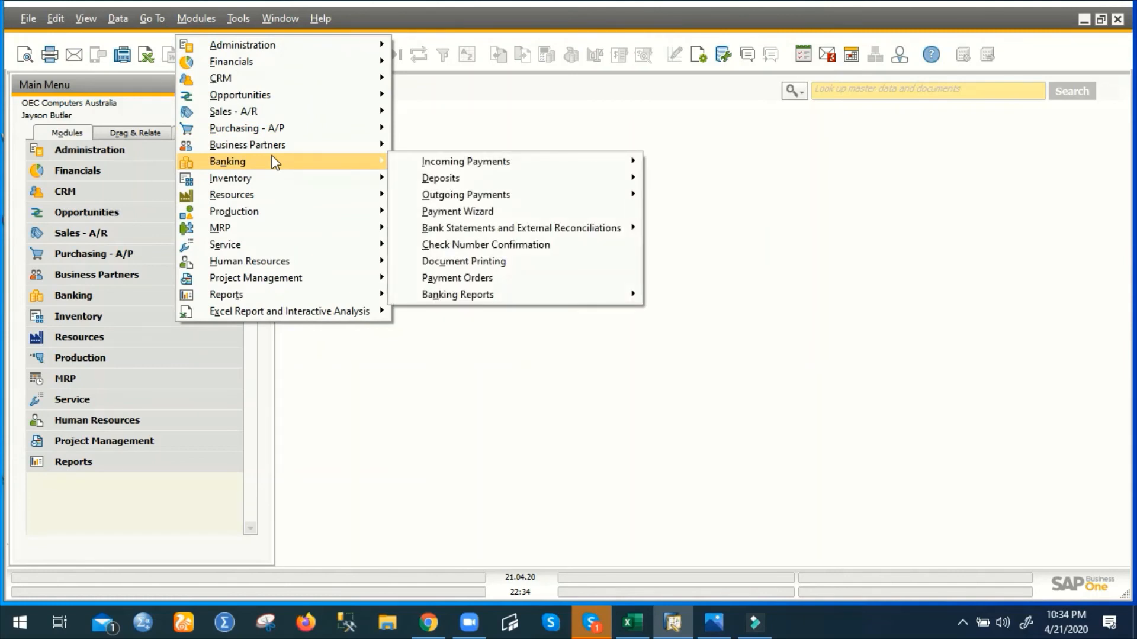
{"action": "mouse_move", "coordinate": [236, 24]}
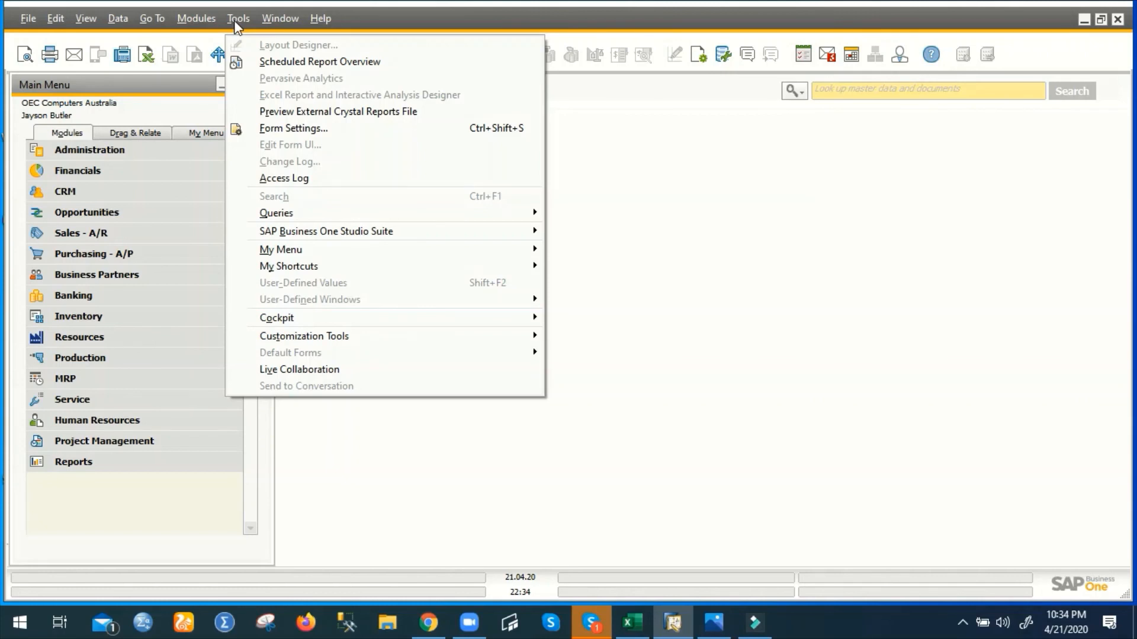
{"action": "left_click", "coordinate": [962, 622]}
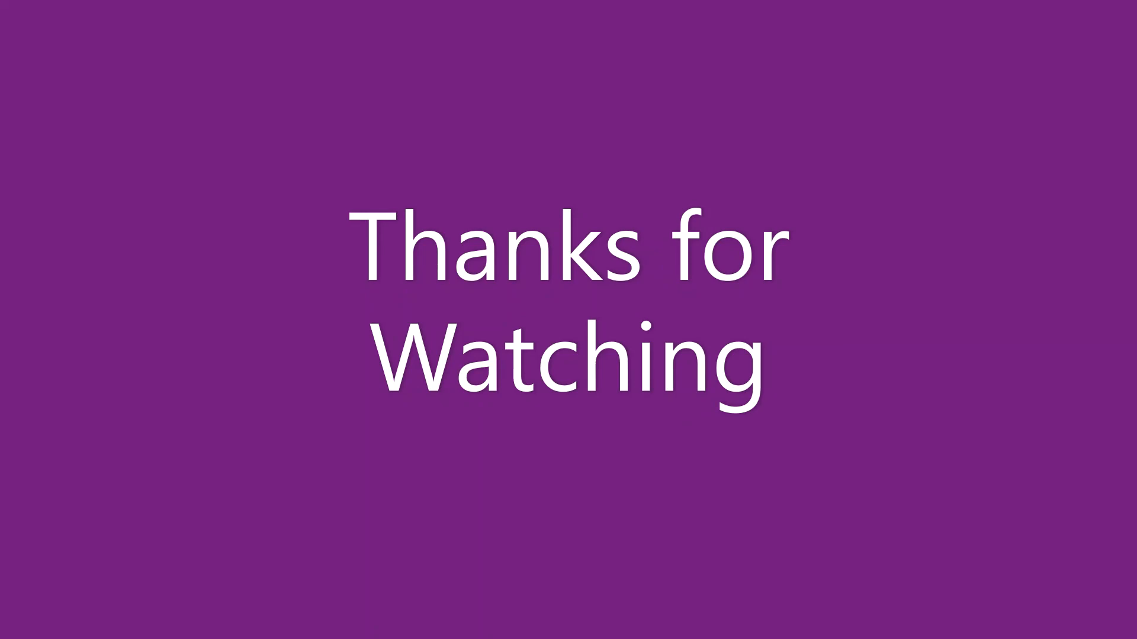